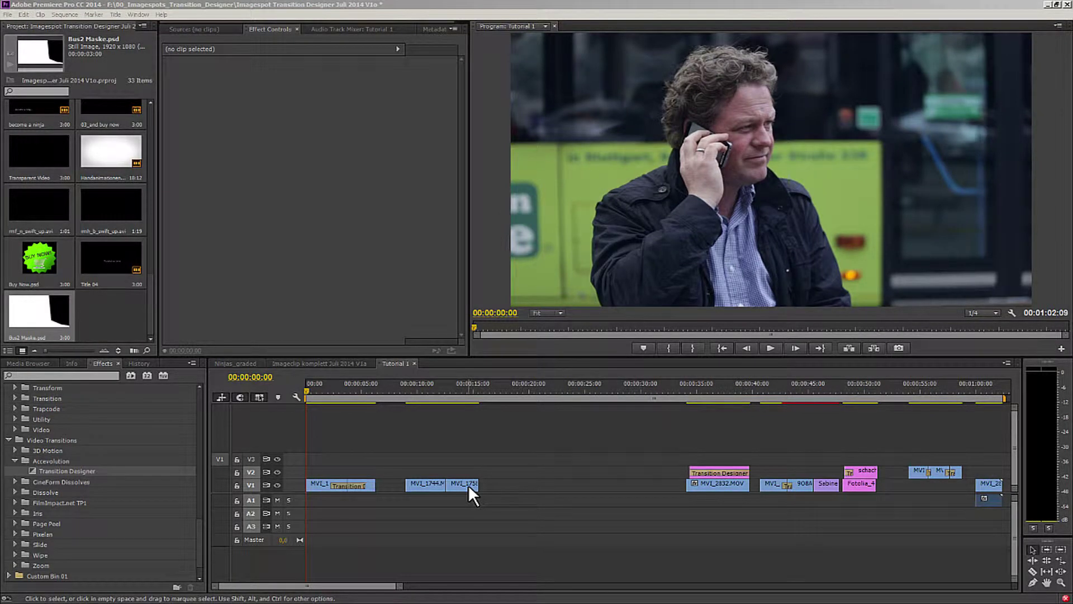
Preview the opening bus shots, replaying from around 00:00:02:24
click(418, 3)
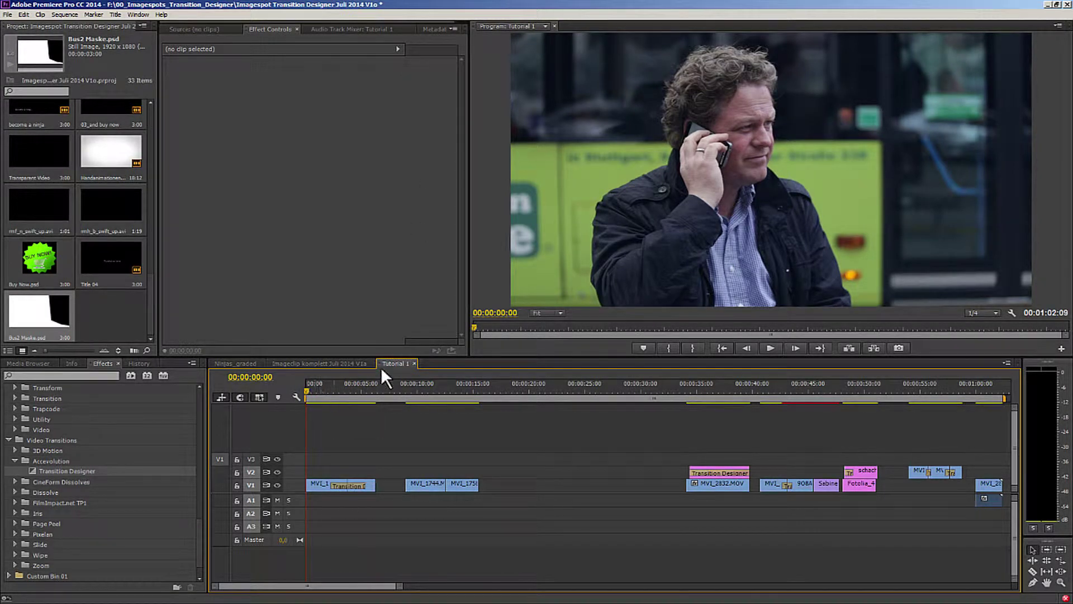
key(space)
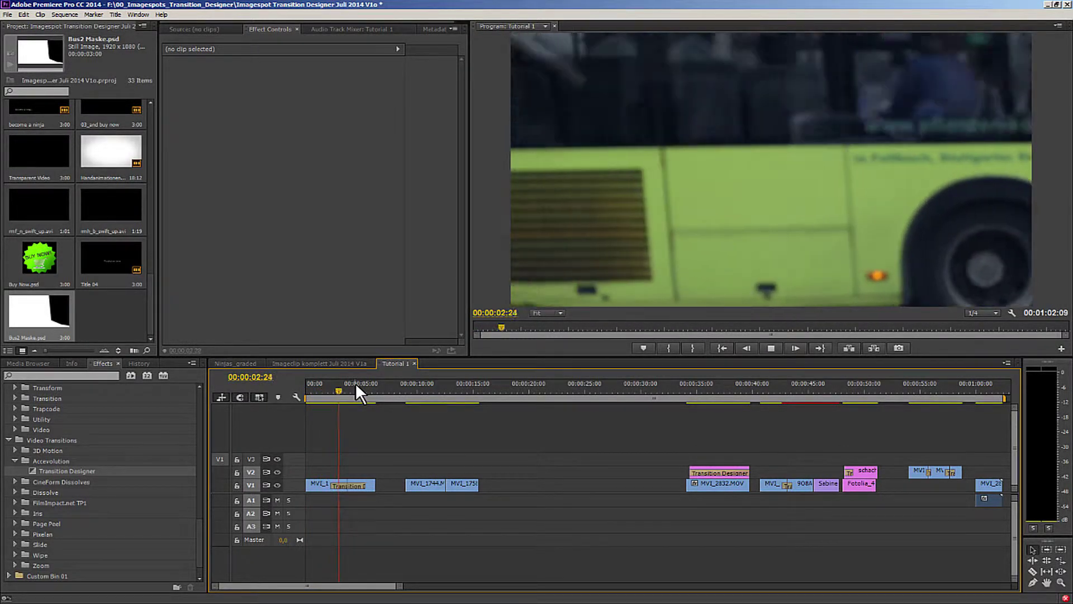
key(space)
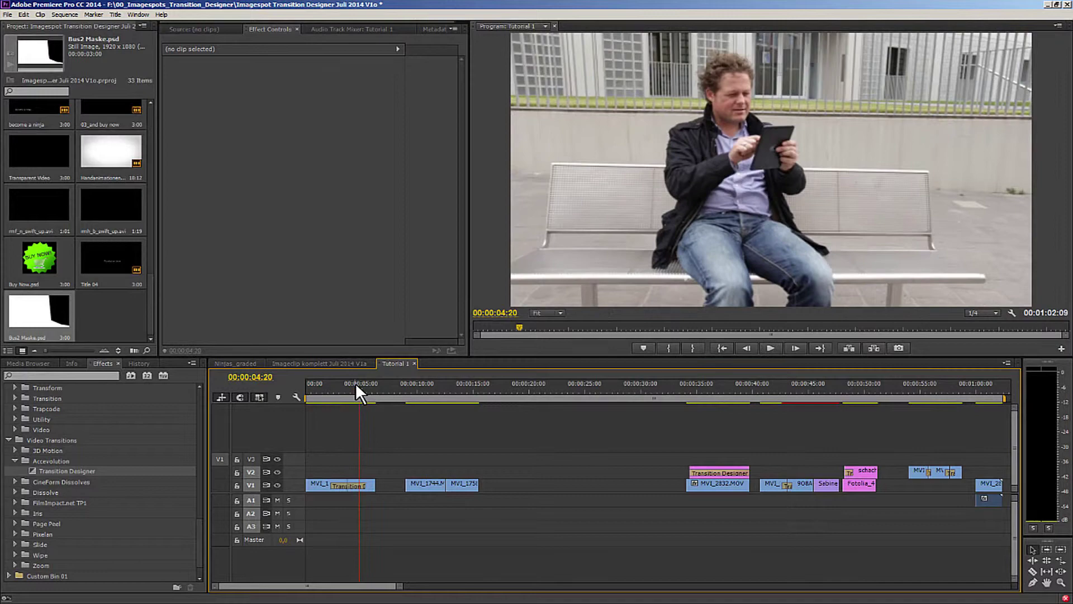
drag(375, 390, 338, 392)
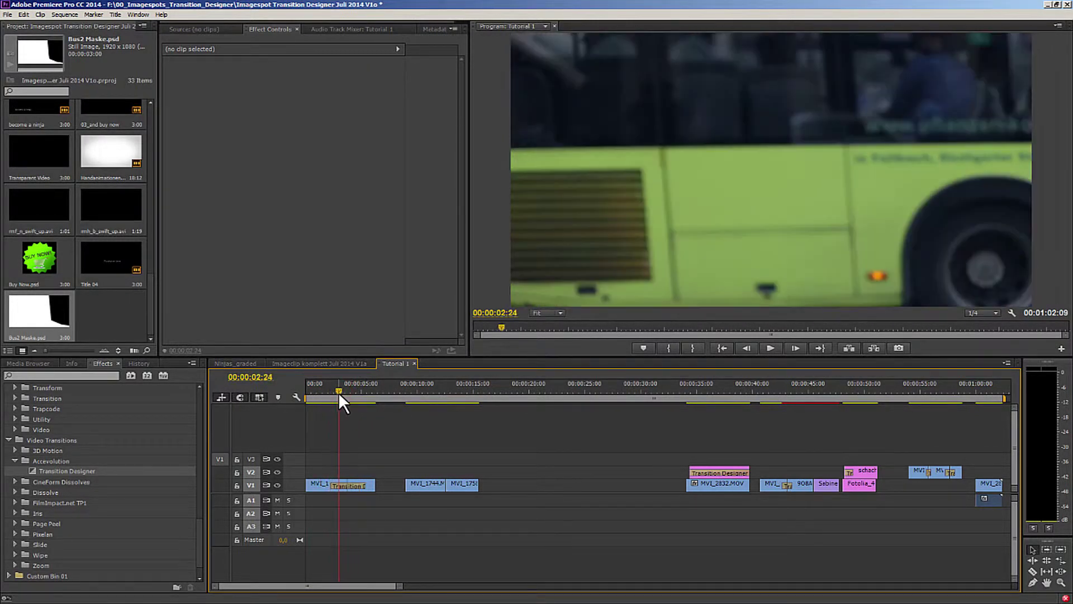
key(space)
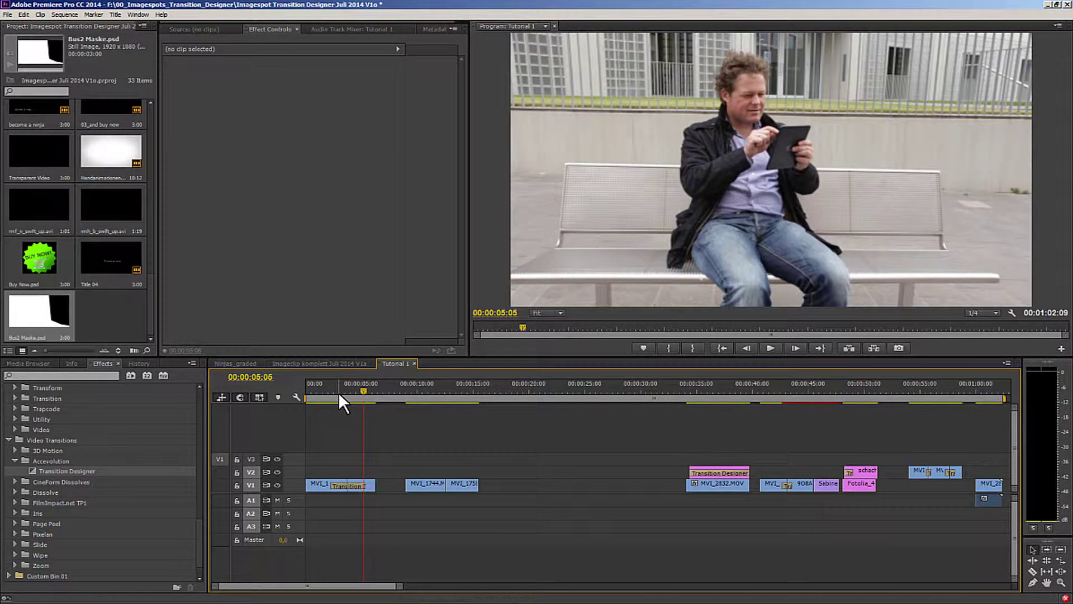
click(314, 389)
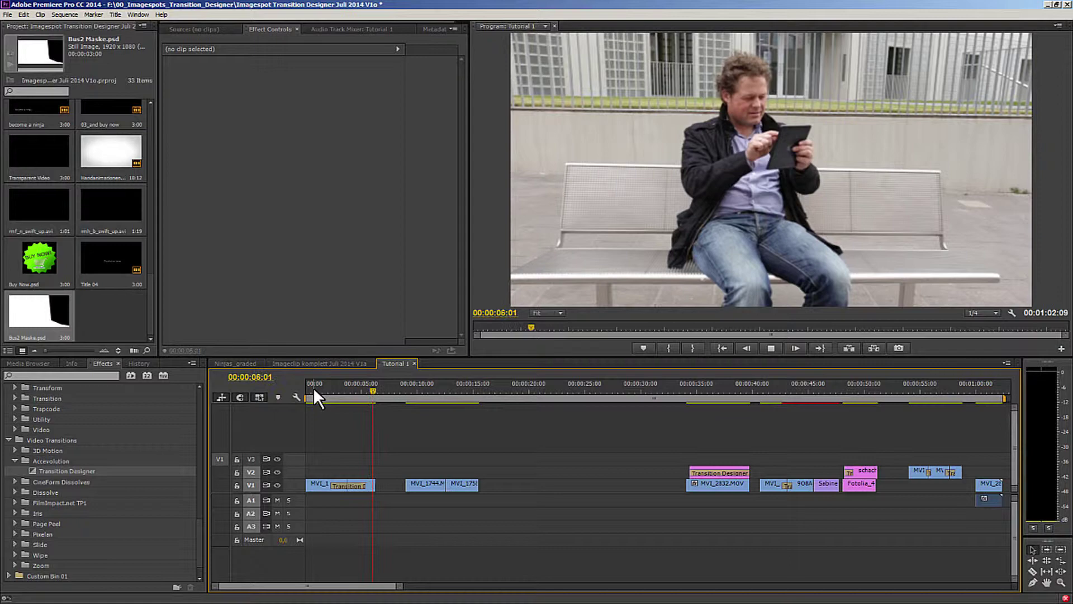
key(space)
Move MVI_1758 later on V1, extend MVI_1744's end, and scrub to about 00:00:12:19
drag(460, 484, 529, 484)
drag(445, 484, 473, 484)
drag(425, 391, 447, 389)
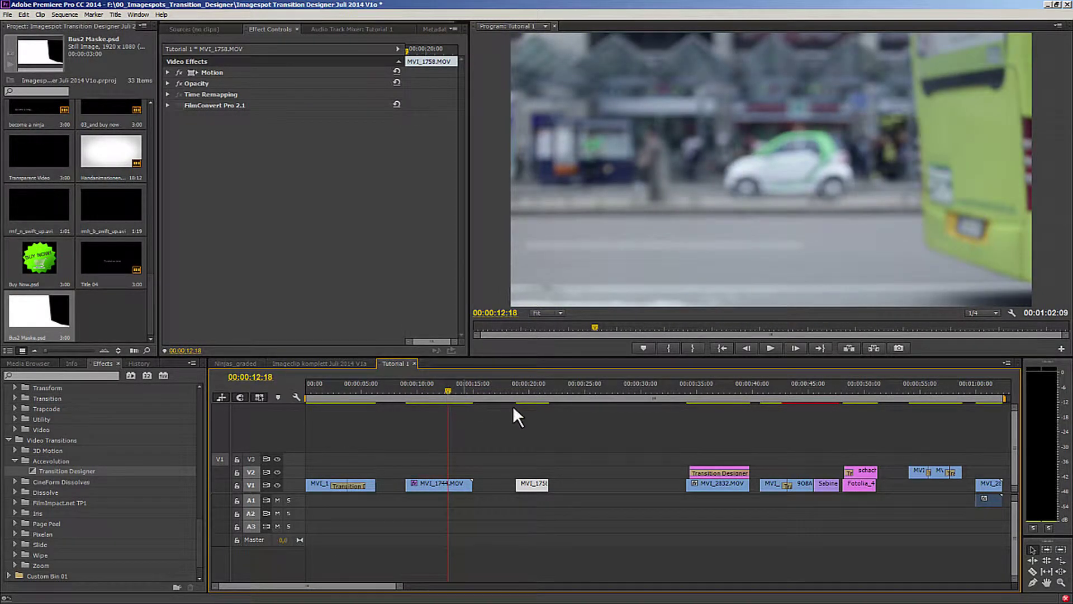
Extend MVI_1758's head about 1 s 24 frames earlier and park the playhead at 00:00:12:16
drag(541, 391, 529, 388)
drag(509, 484, 492, 485)
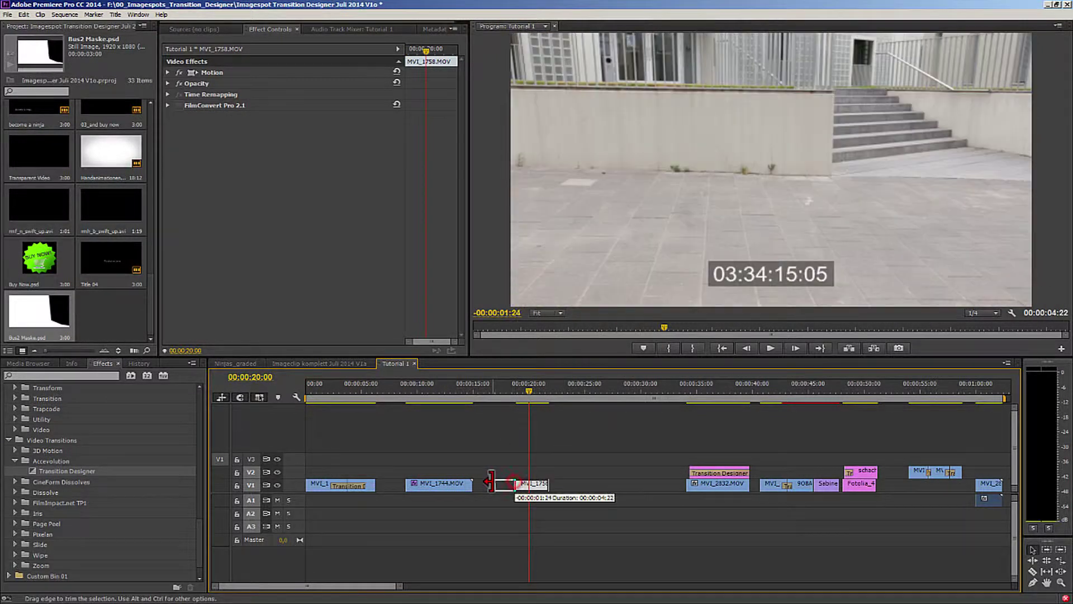
drag(499, 390, 534, 390)
drag(431, 389, 448, 391)
key(Left)
key(Left)
key(Left)
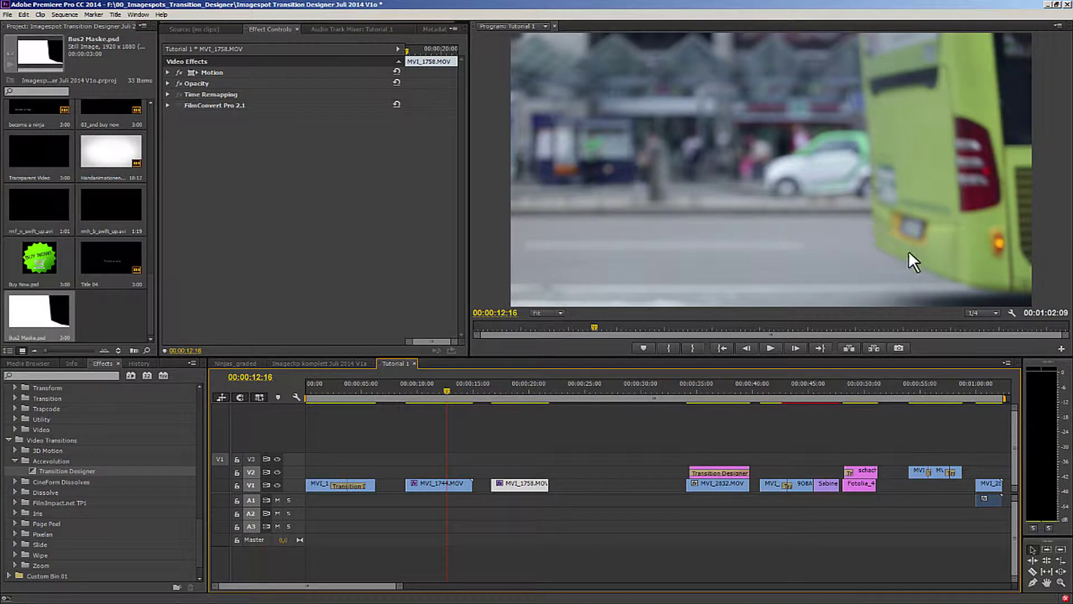
Export the 00:00:12:16 frame as a TIFF still named Bus3
click(899, 347)
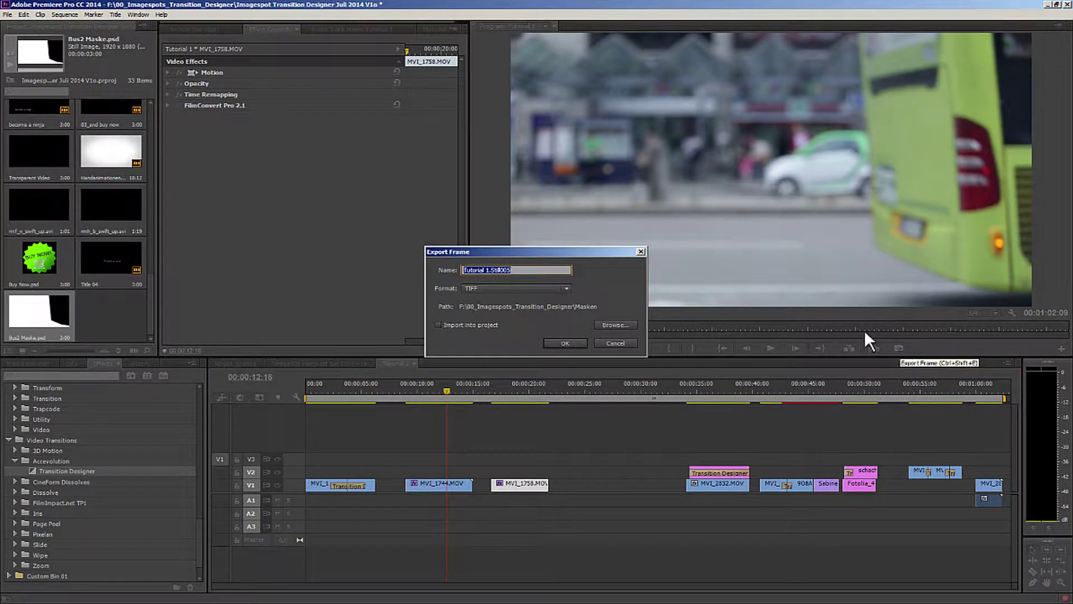
text(Bus3)
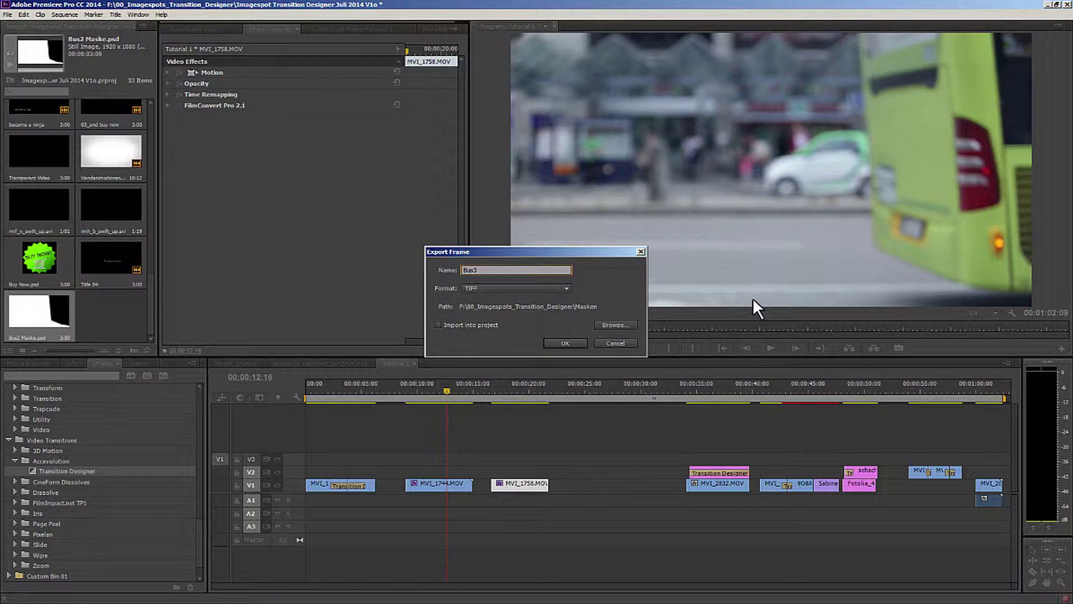
Confirm the Bus3 export, open it in Photoshop, and add Layer 1 and Layer 2
key(Return)
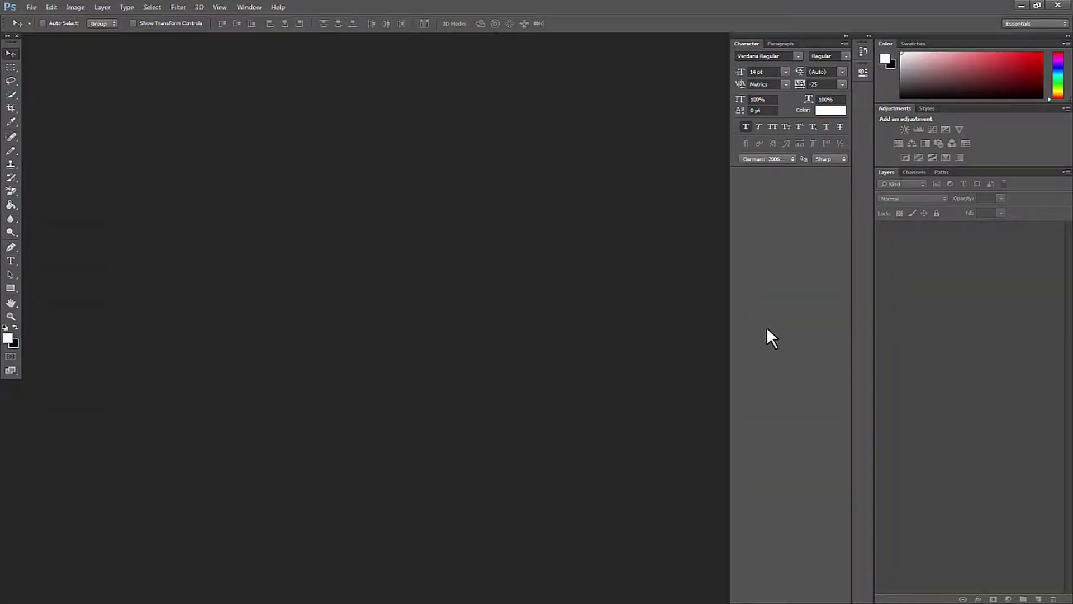
key(ctrl+o)
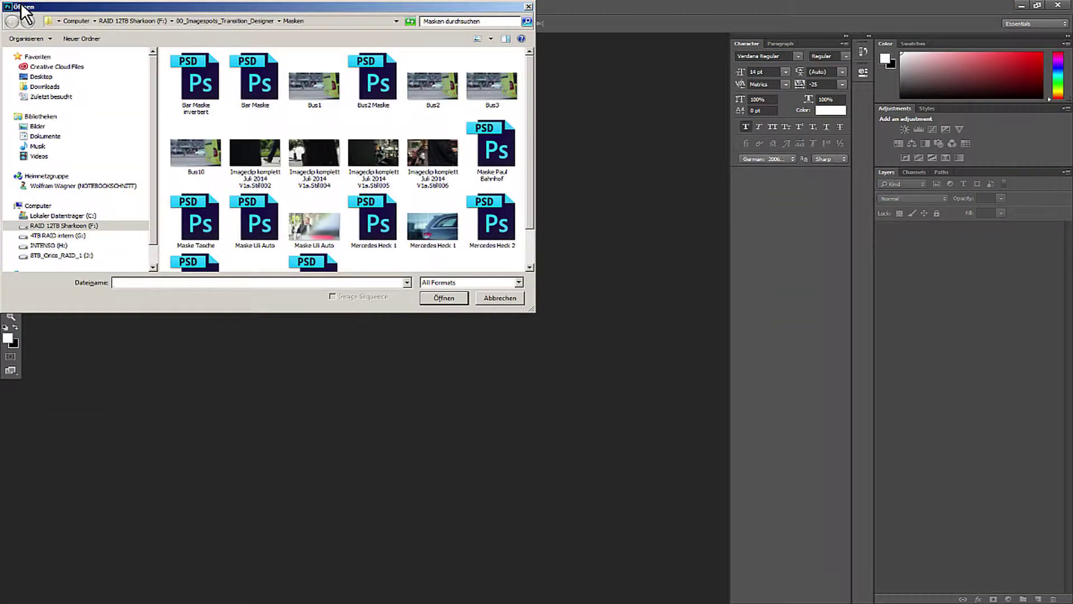
double_click(488, 81)
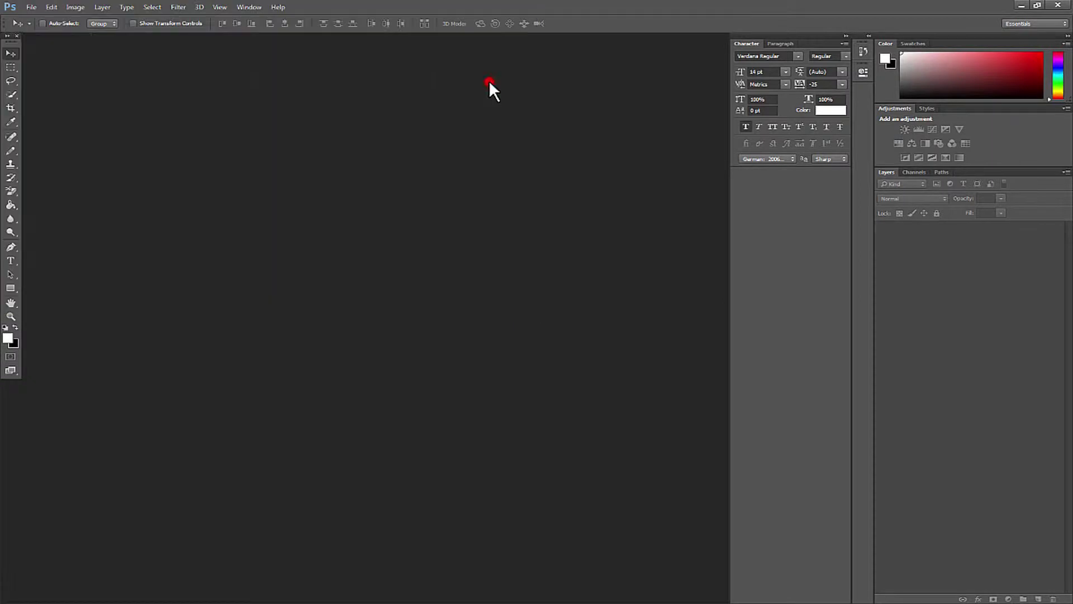
click(1039, 598)
click(1038, 598)
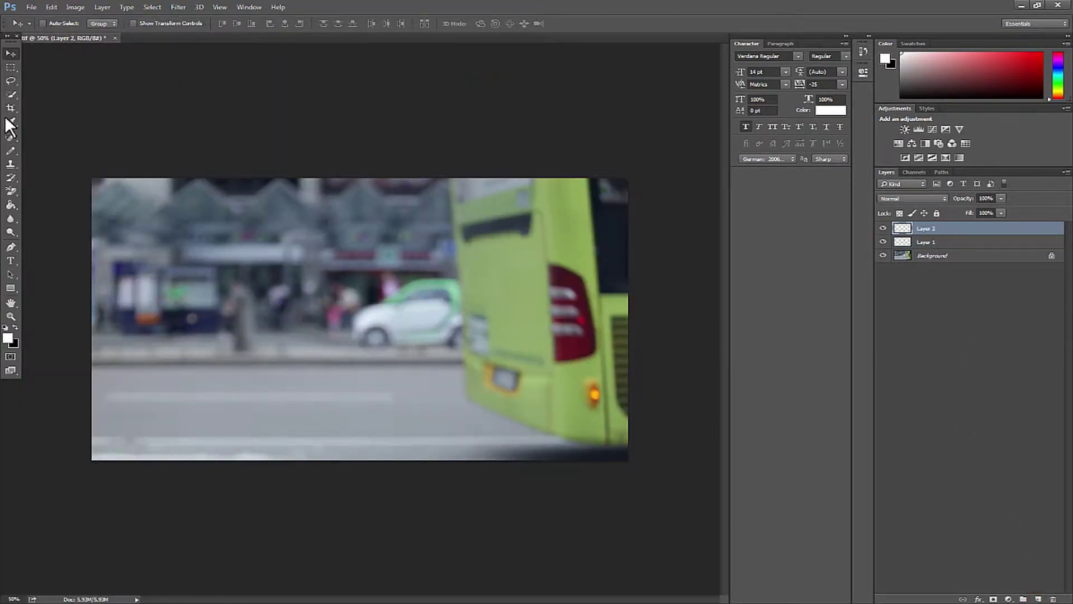
Trace the bus's rear with a closed Pen path and convert it to a 10-pixel feathered selection
click(9, 248)
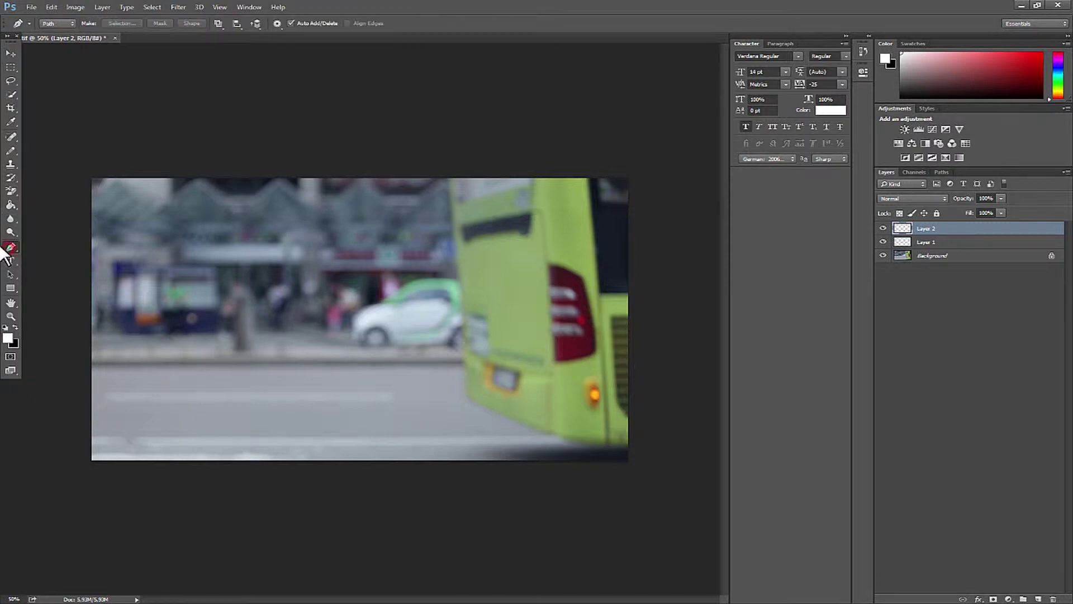
click(16, 327)
click(449, 175)
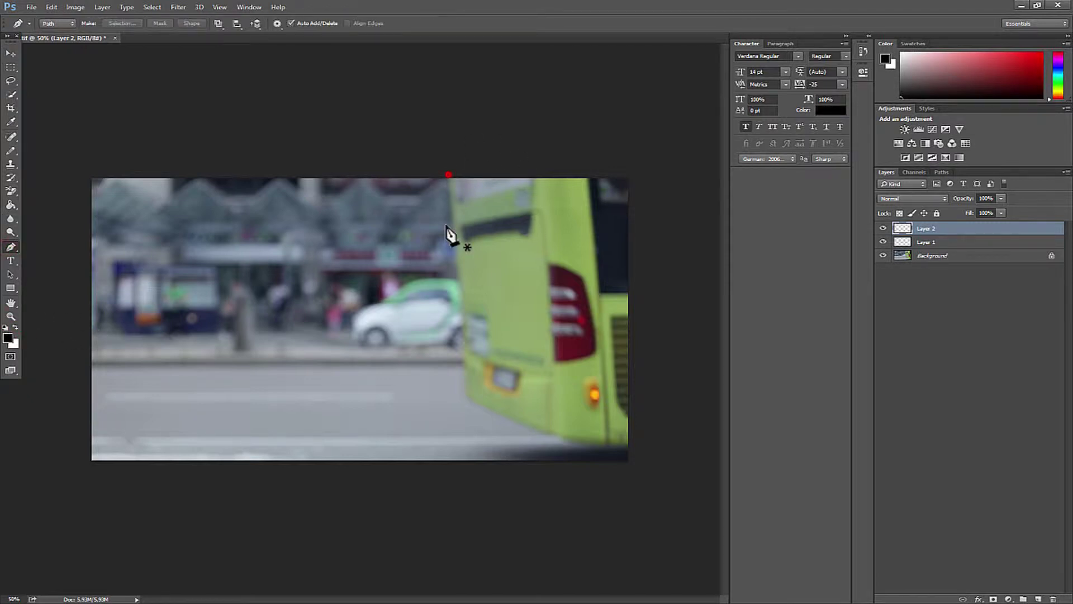
click(466, 395)
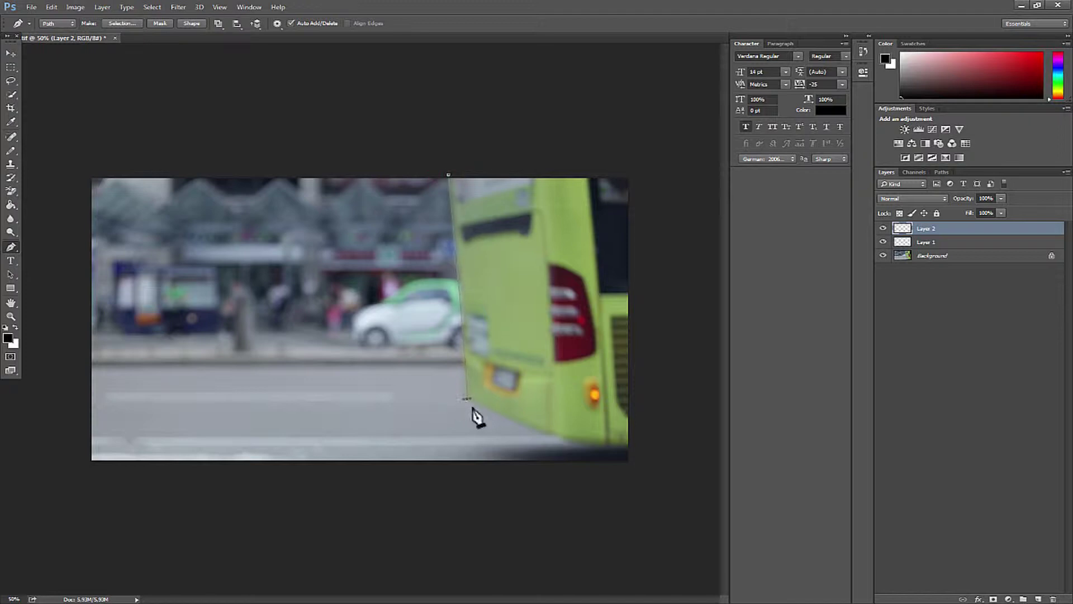
click(548, 435)
drag(594, 444, 640, 447)
click(662, 158)
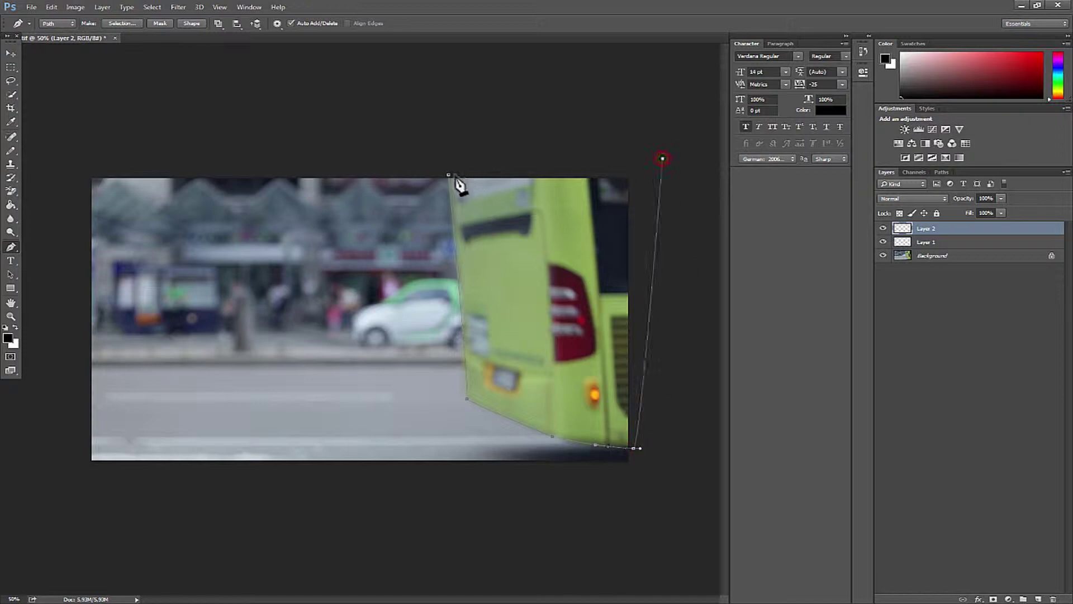
click(448, 175)
click(120, 23)
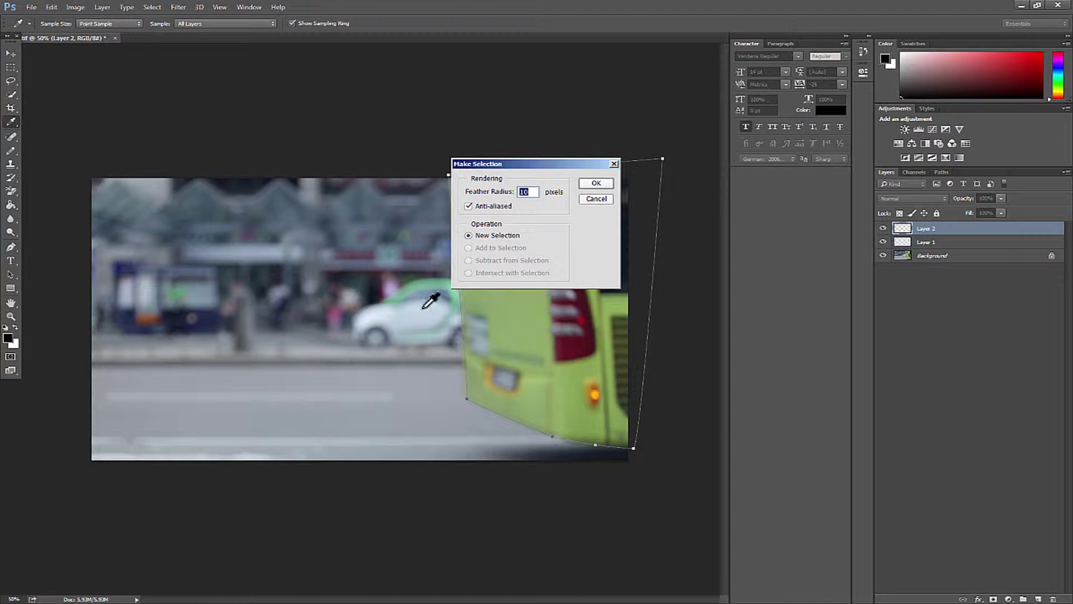
click(593, 183)
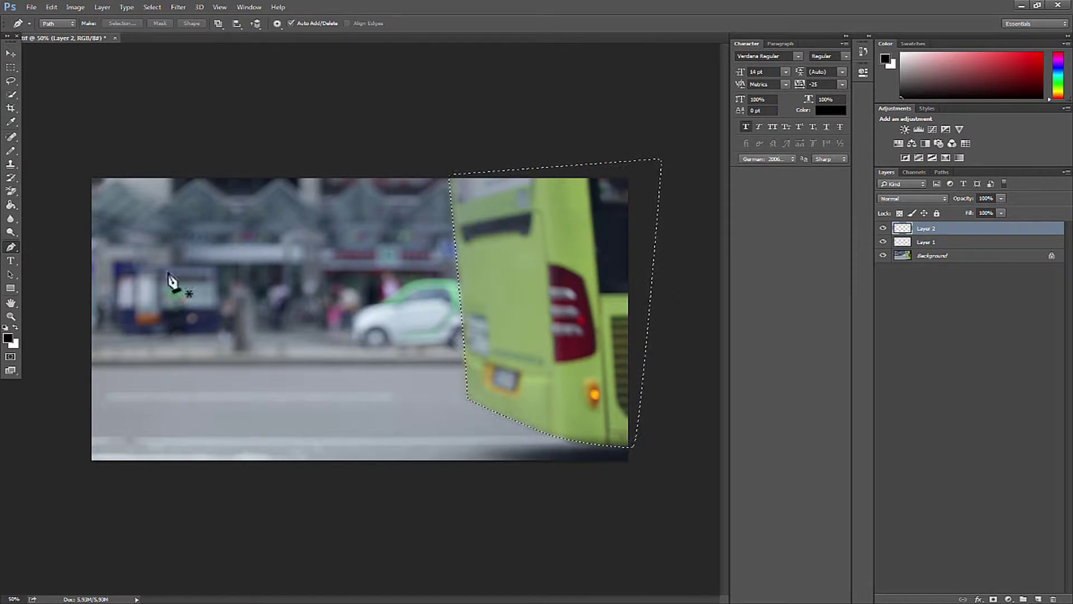
Fill the selection black on Layer 2, fill Layer 1 white, and hide the Background layer
click(10, 204)
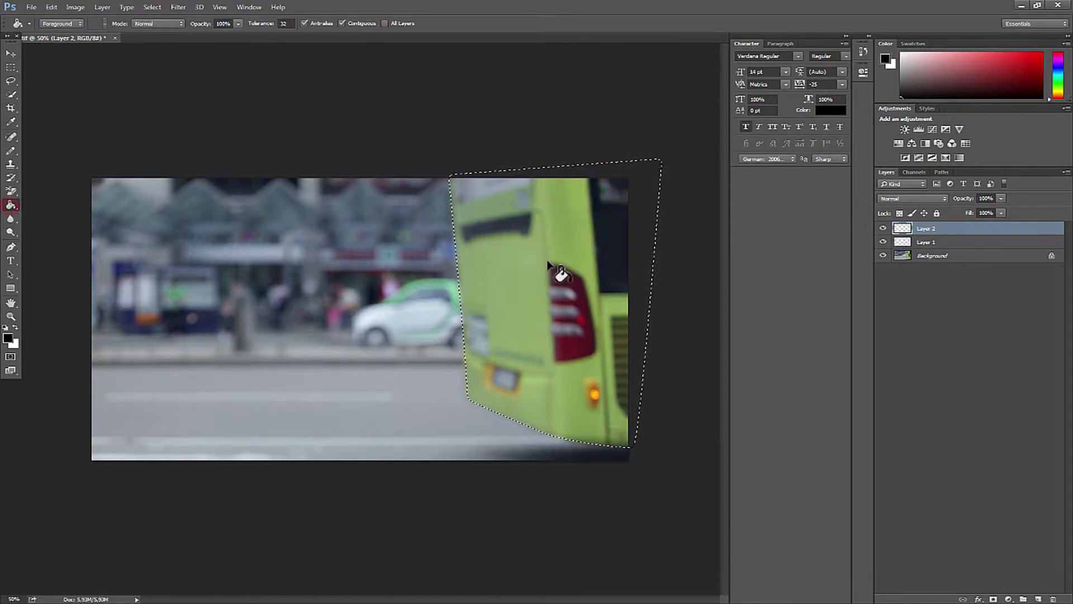
click(548, 262)
click(949, 242)
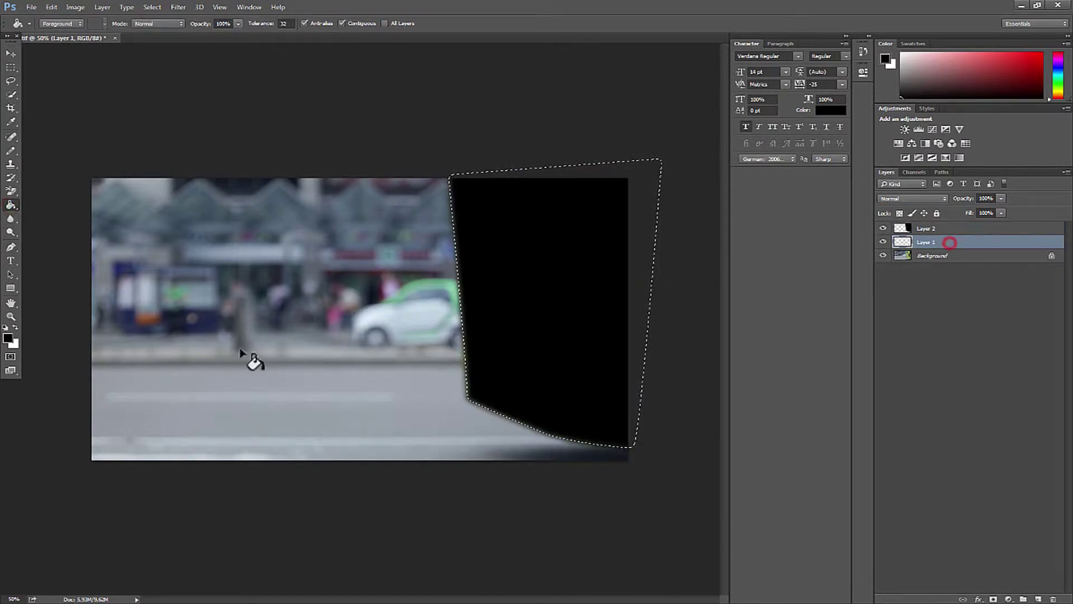
click(15, 327)
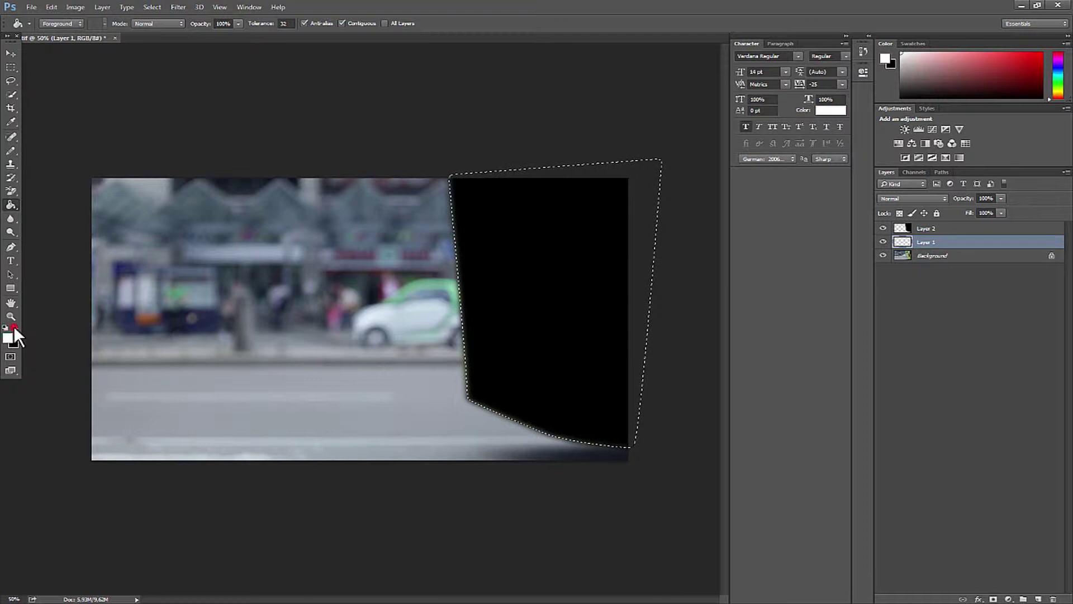
key(ctrl+d)
click(358, 323)
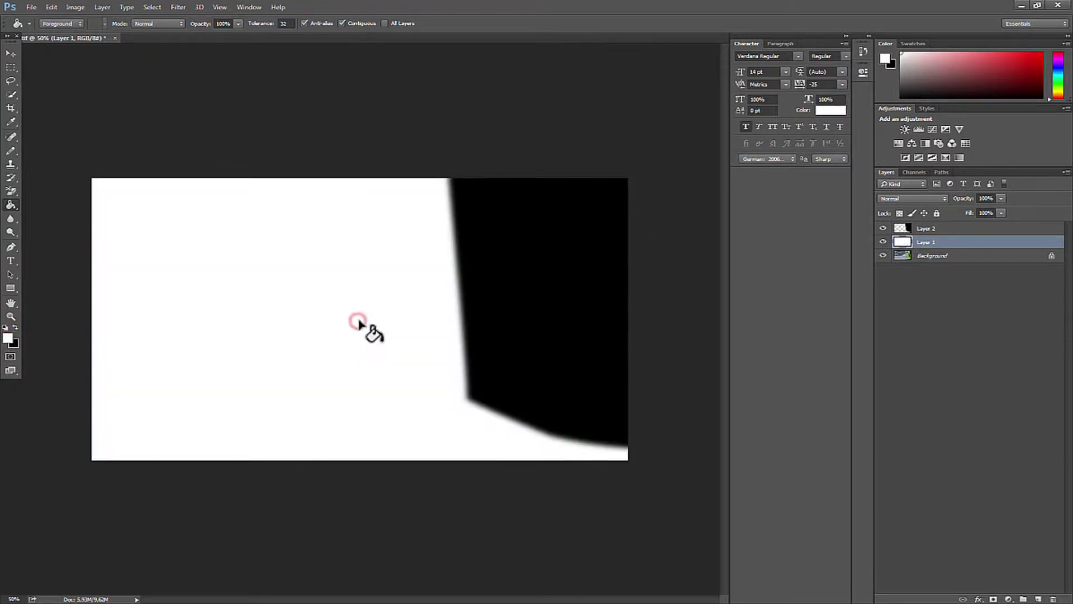
click(884, 255)
Save the mask as Bus3_Maske in Photoshop PSD format and return to Premiere Pro
key(ctrl+shift+s)
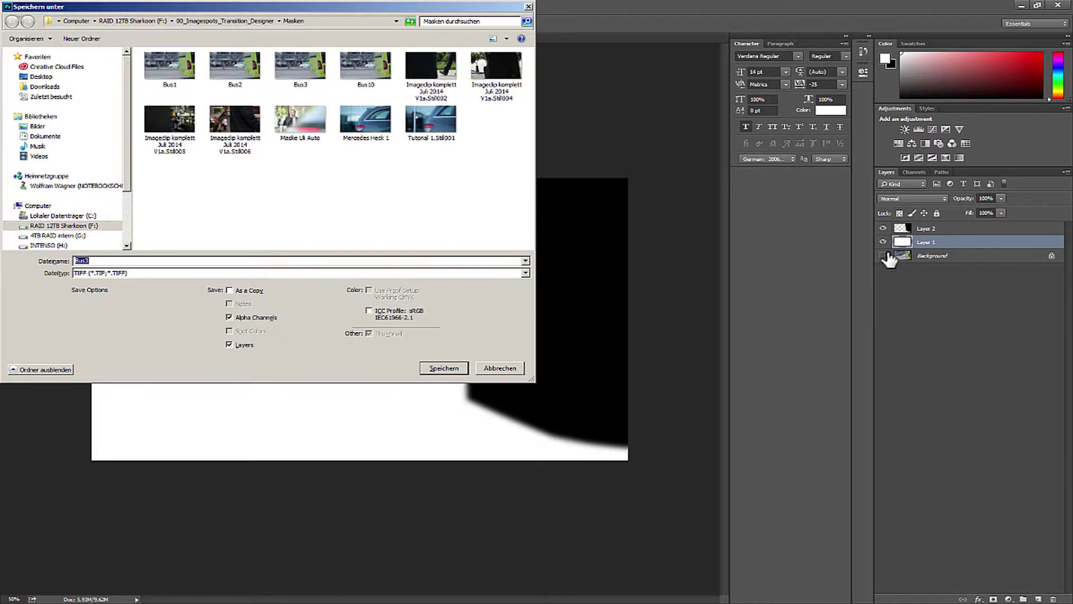
click(229, 273)
click(167, 282)
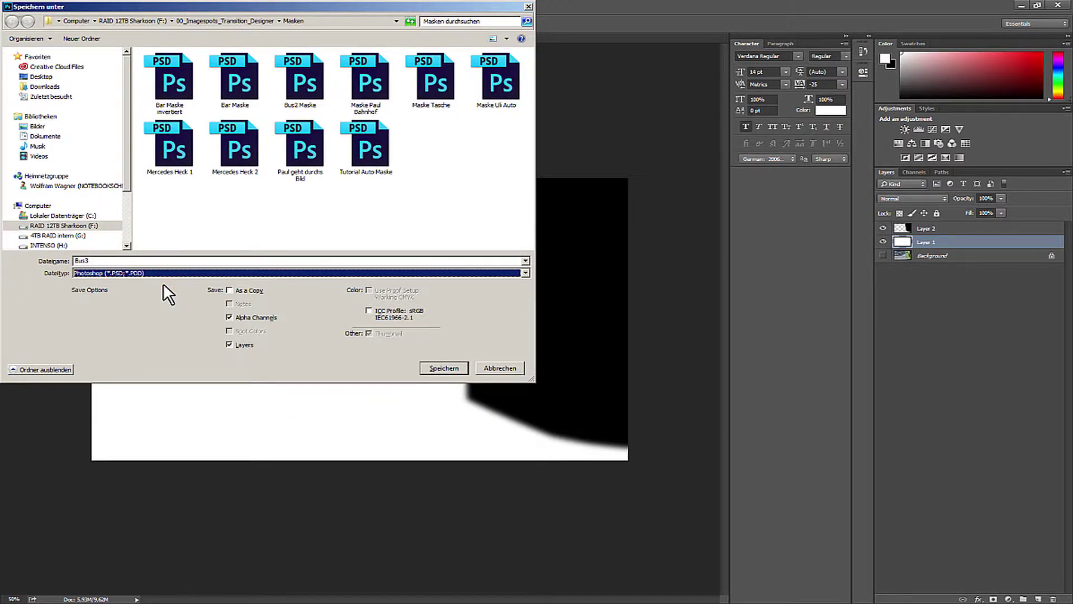
double_click(110, 260)
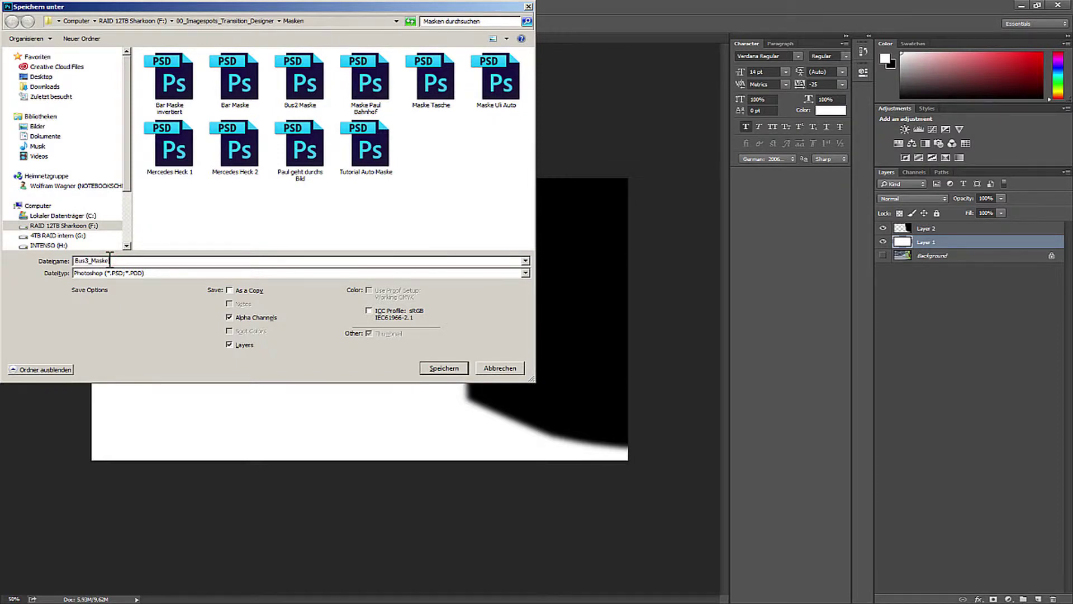
key(Return)
key(Return)
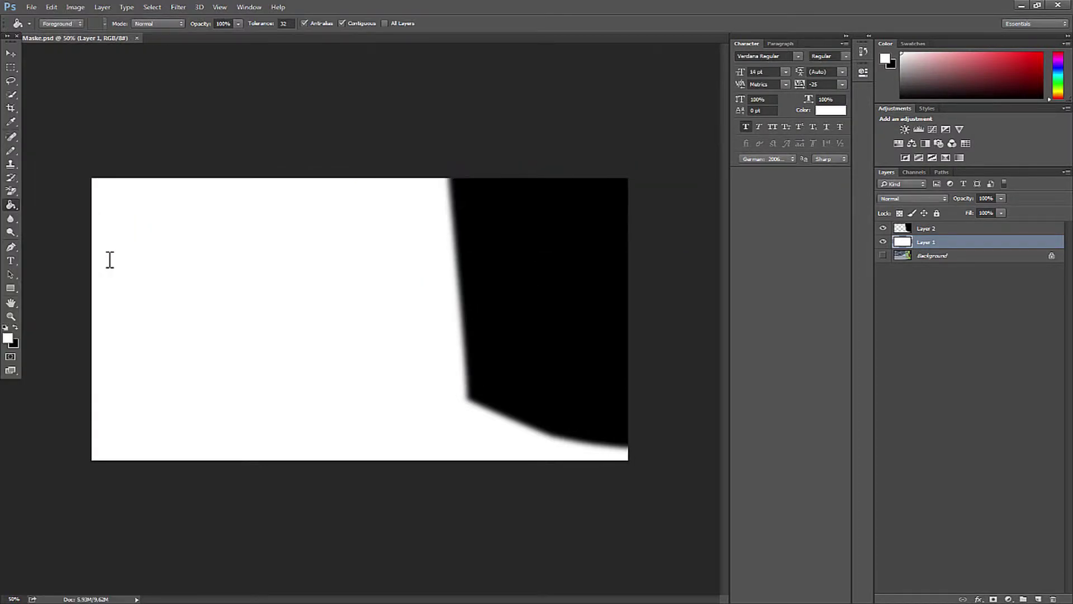
key(alt+Tab)
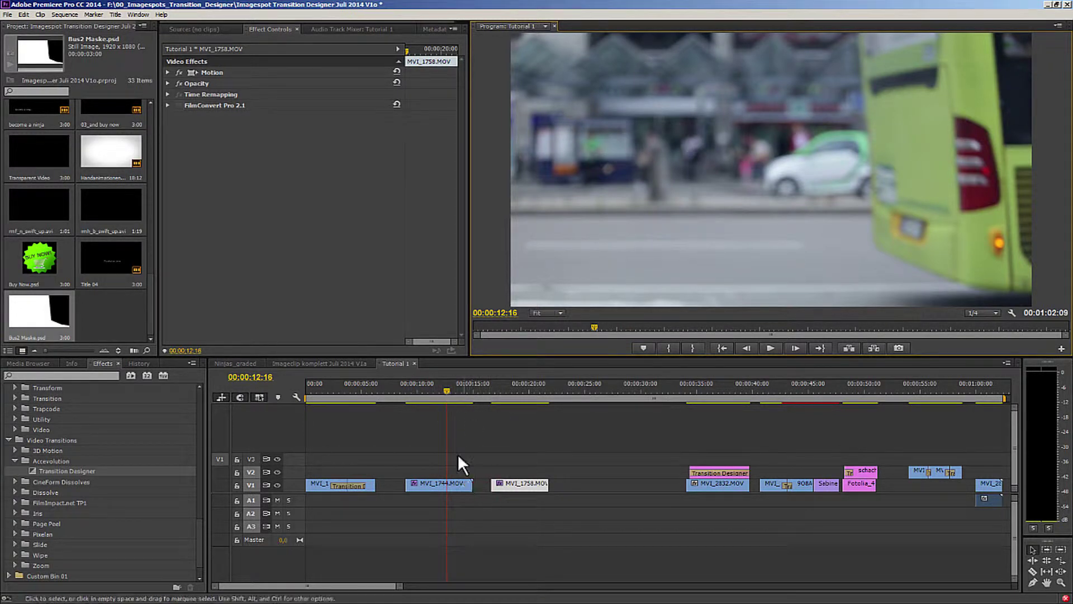
Butt MVI_1744 against MVI_1758 and drop Transition Designer onto their cut
drag(447, 394, 448, 394)
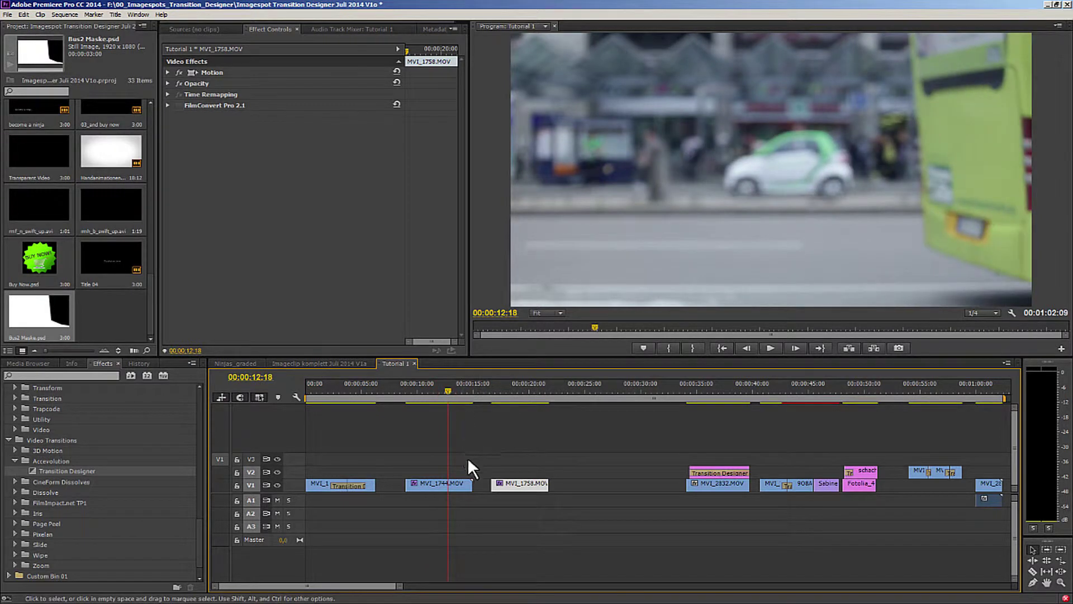
mouse_move(472, 485)
mouse_down()
mouse_move(448, 485)
mouse_move(524, 484)
mouse_move(473, 487)
mouse_up()
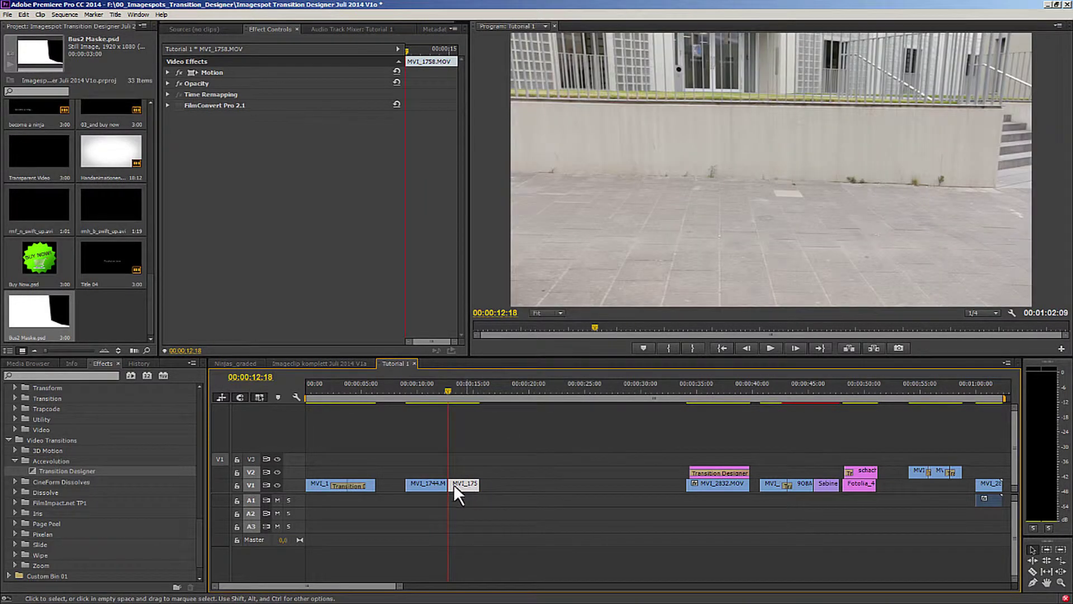
drag(67, 471, 450, 485)
key(=)
key(=)
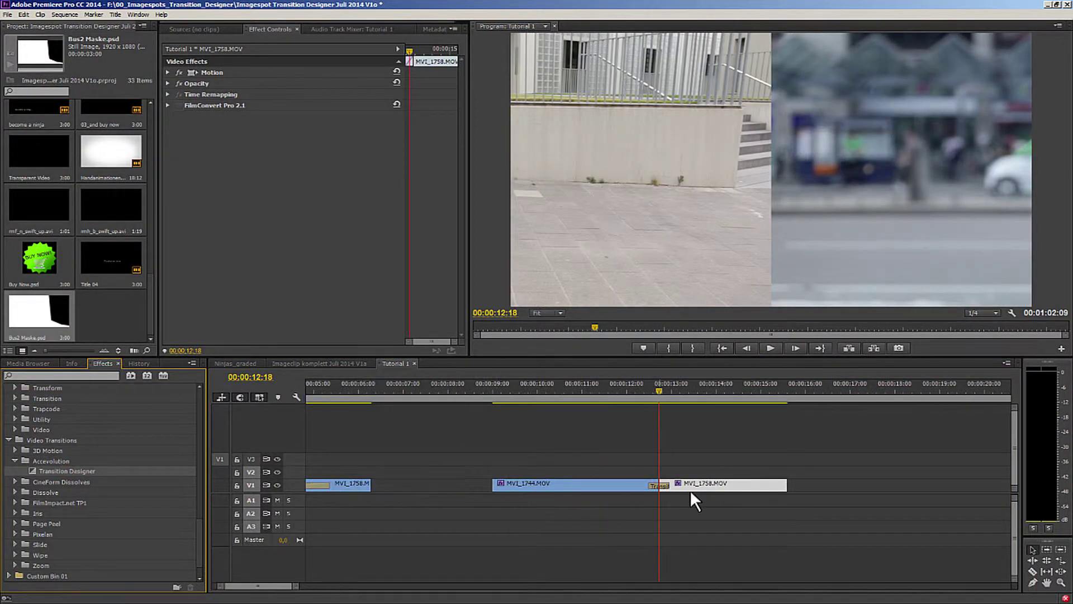
Lengthen the transition, set its effect to Wipe, and place Bus3_Maske.psd on V2 above it
drag(669, 484, 718, 483)
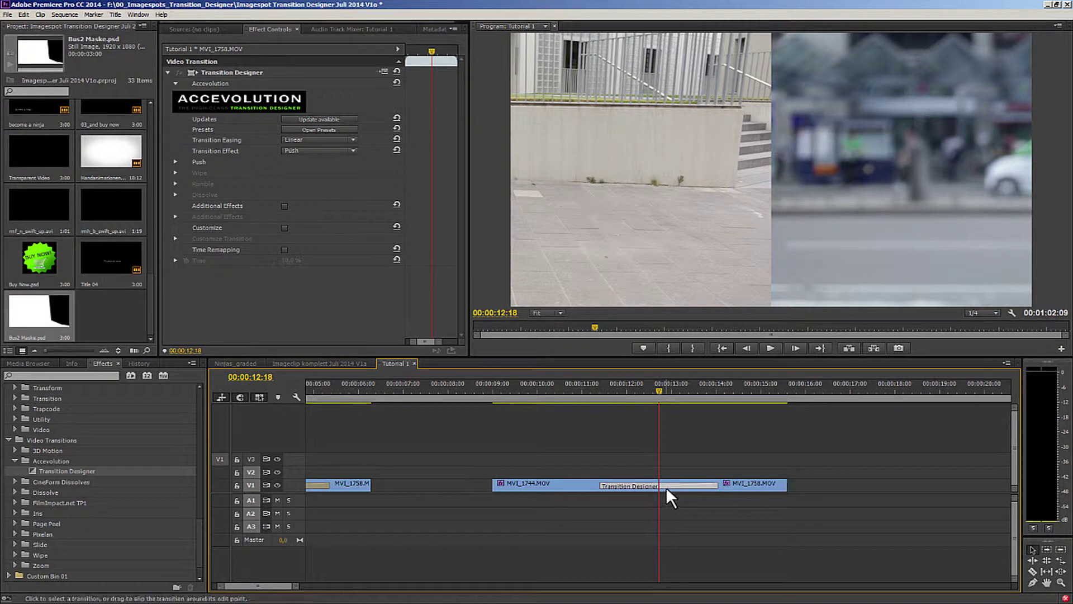
click(307, 150)
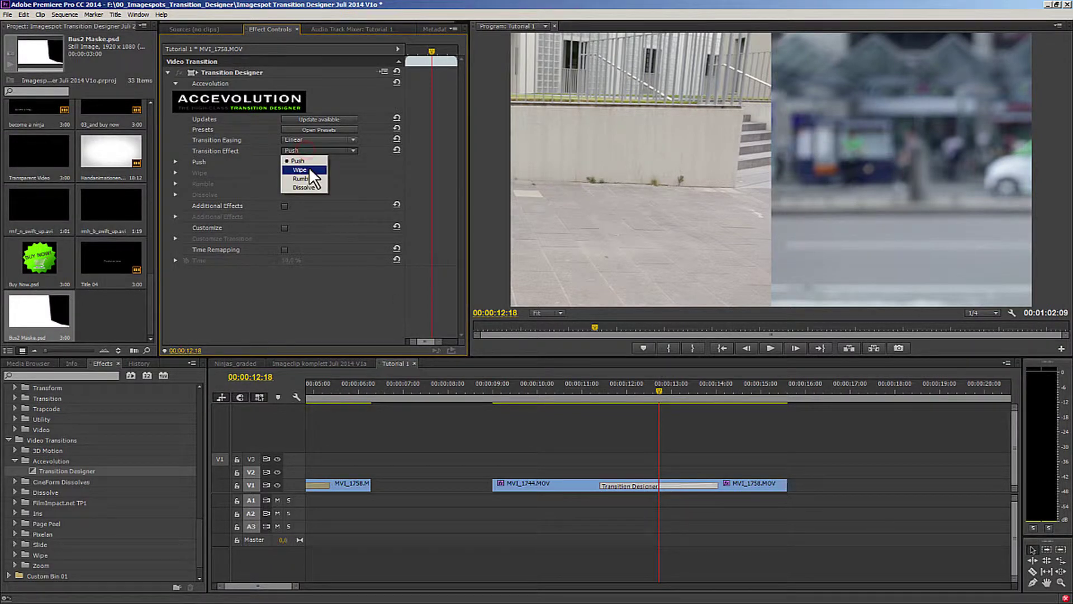
click(302, 169)
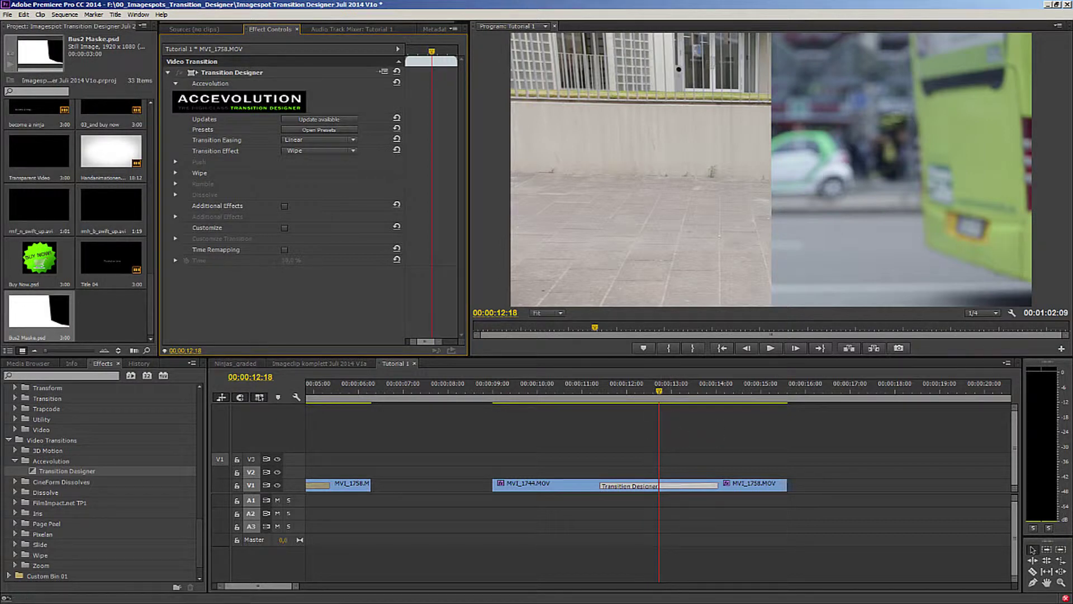
drag(39, 311, 650, 391)
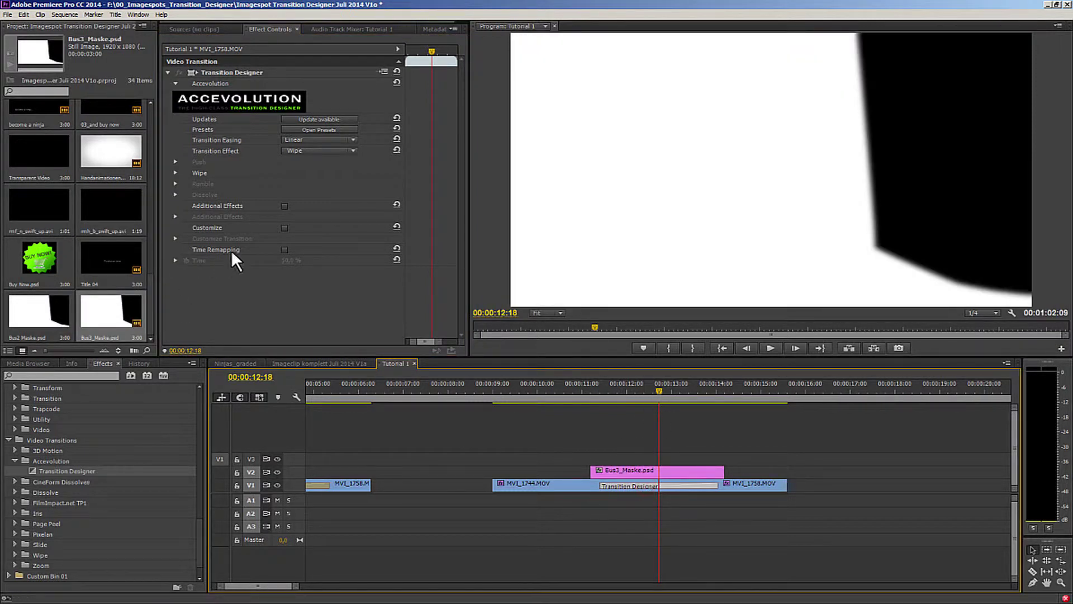
Enable Customize on Transition Designer and set its custom Layer to Video 2
click(285, 228)
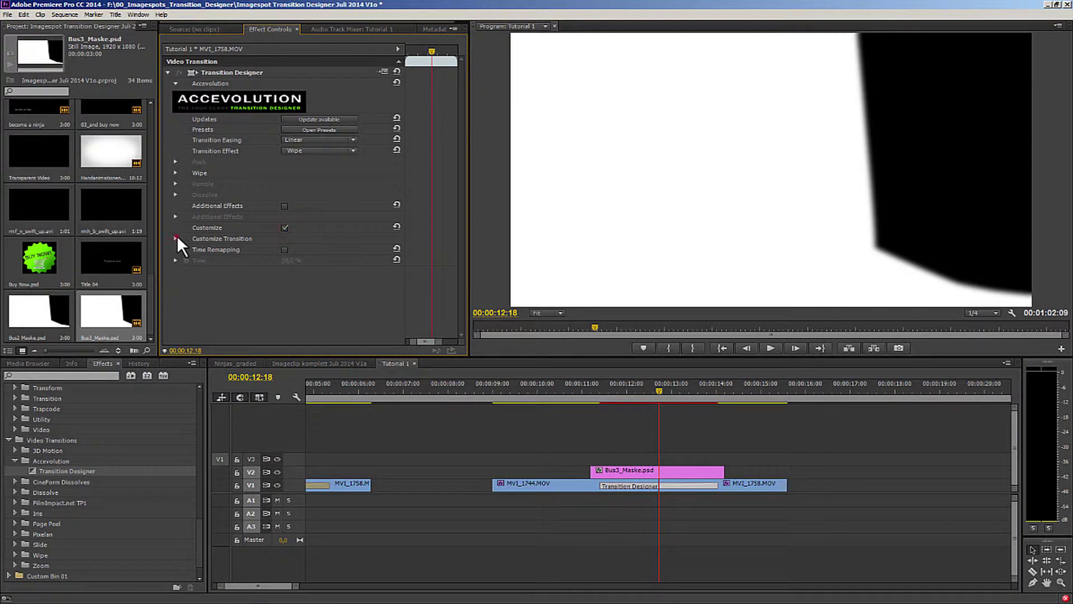
click(175, 238)
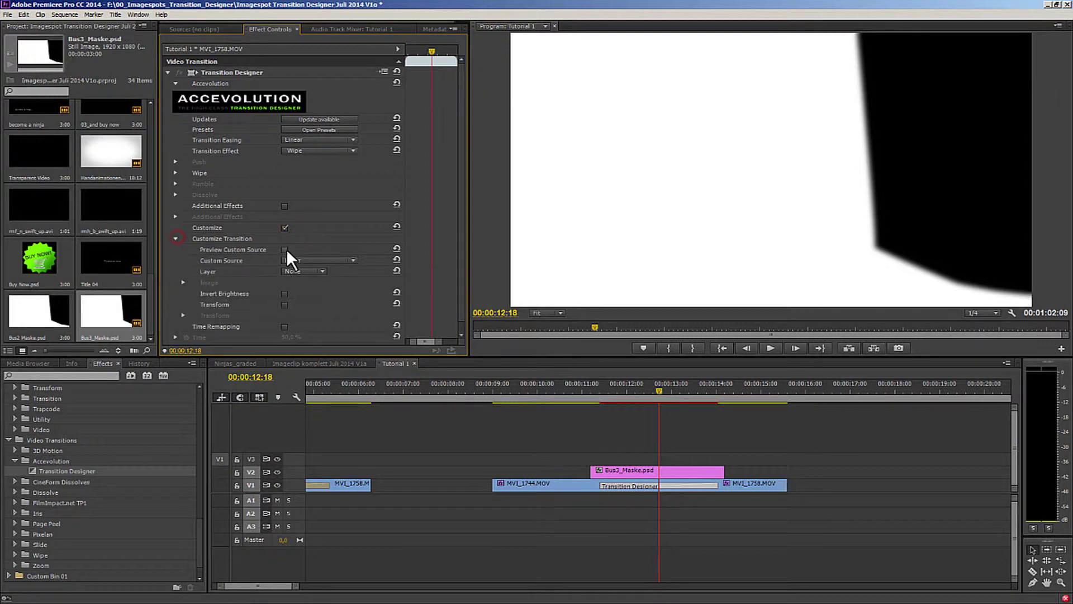
click(307, 270)
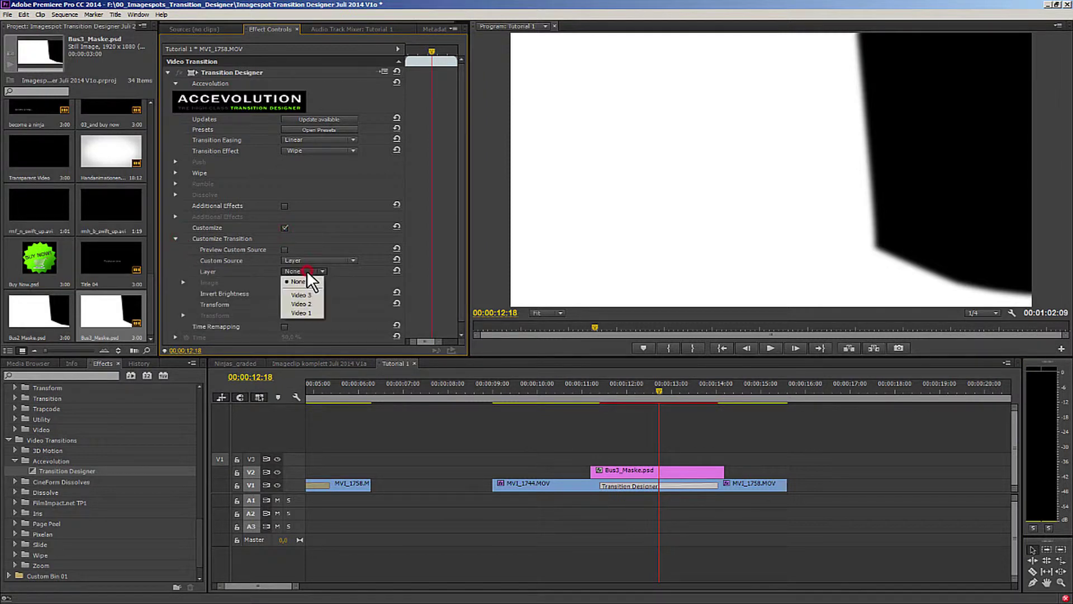
click(316, 304)
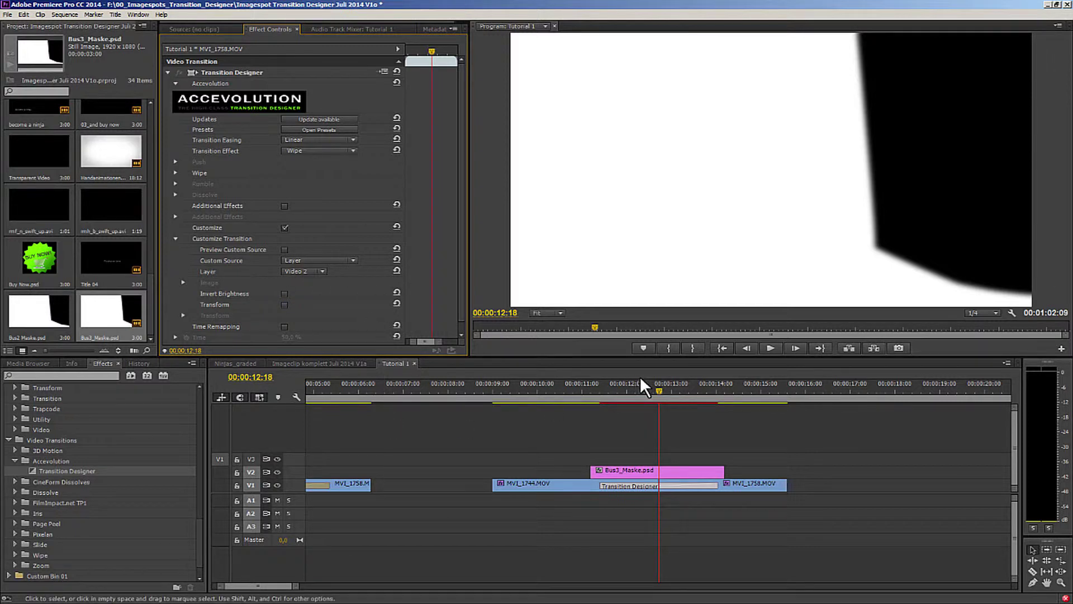
At 00:00:12:16, toggle the V2 mask track off and back on to compare
drag(643, 390, 656, 390)
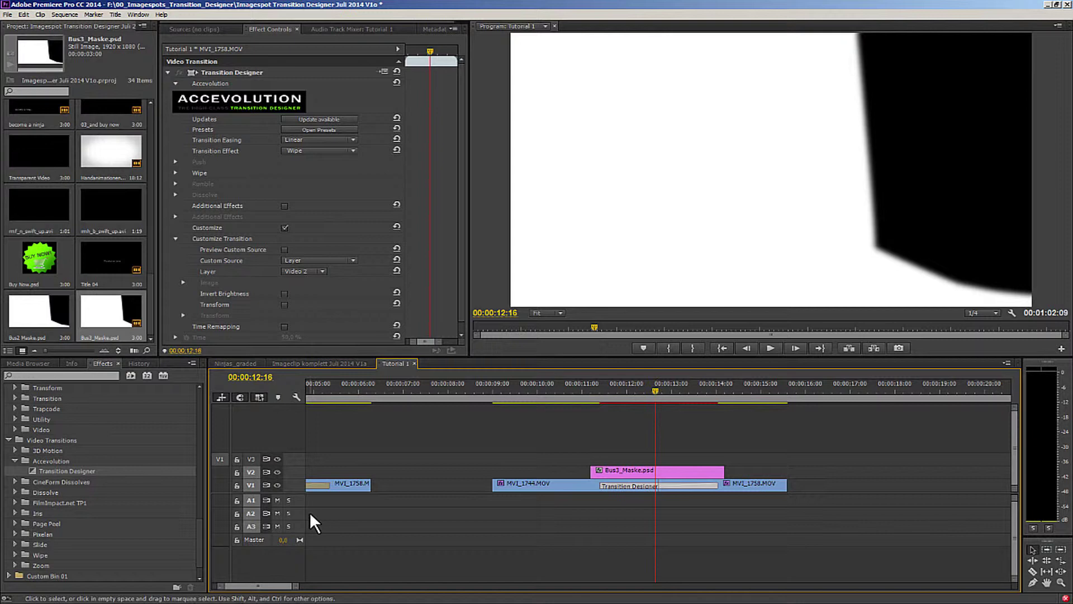
click(278, 471)
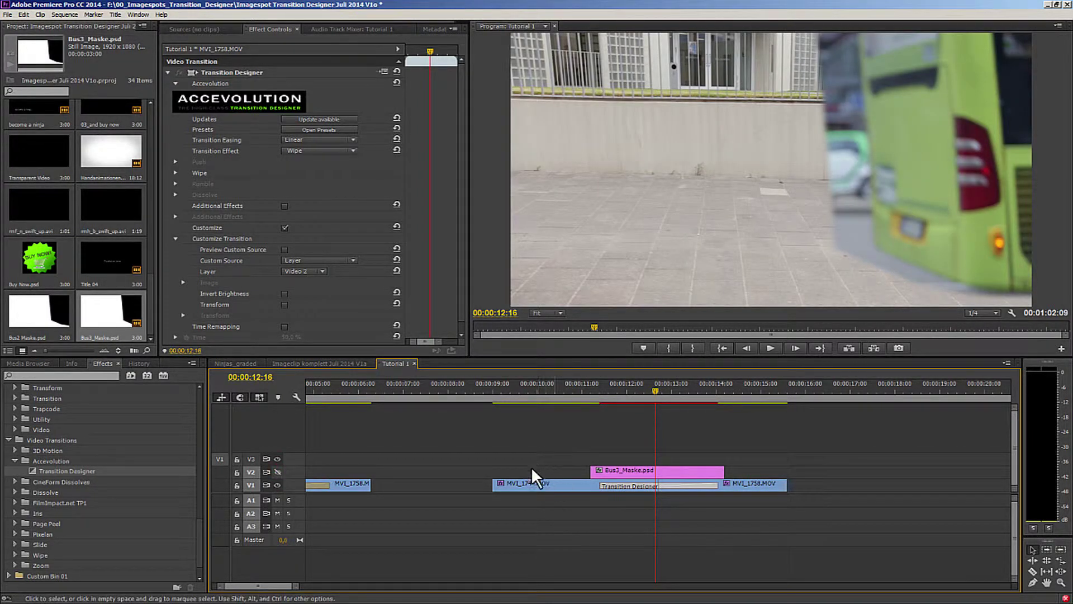
click(277, 472)
Move the V1 clips and transition up to V3, test Video 1 as layer source, then revert to Video 2
drag(839, 497, 491, 480)
drag(561, 485, 564, 469)
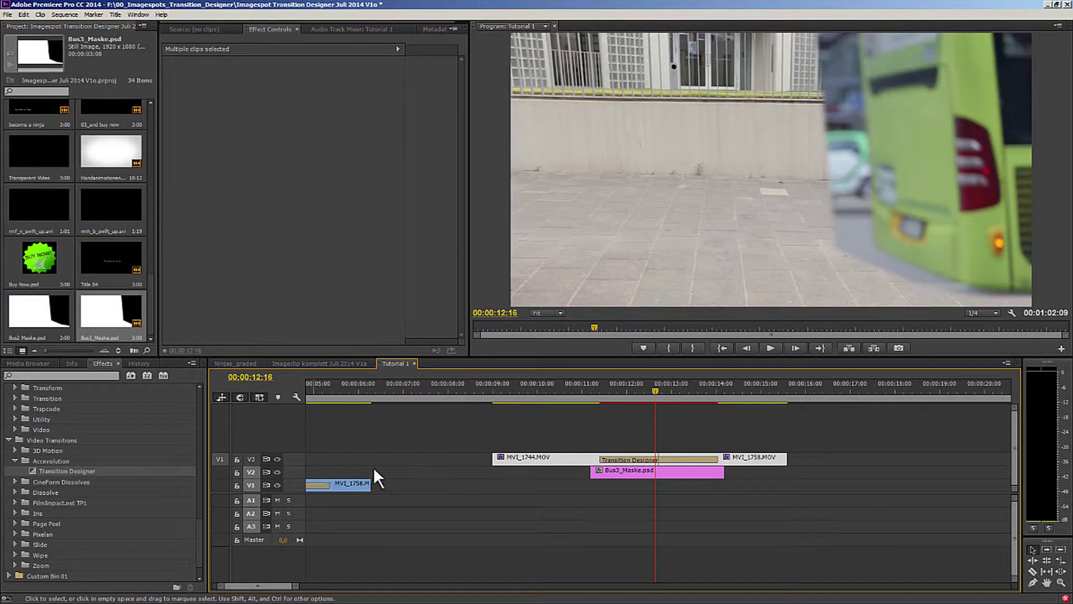
click(663, 459)
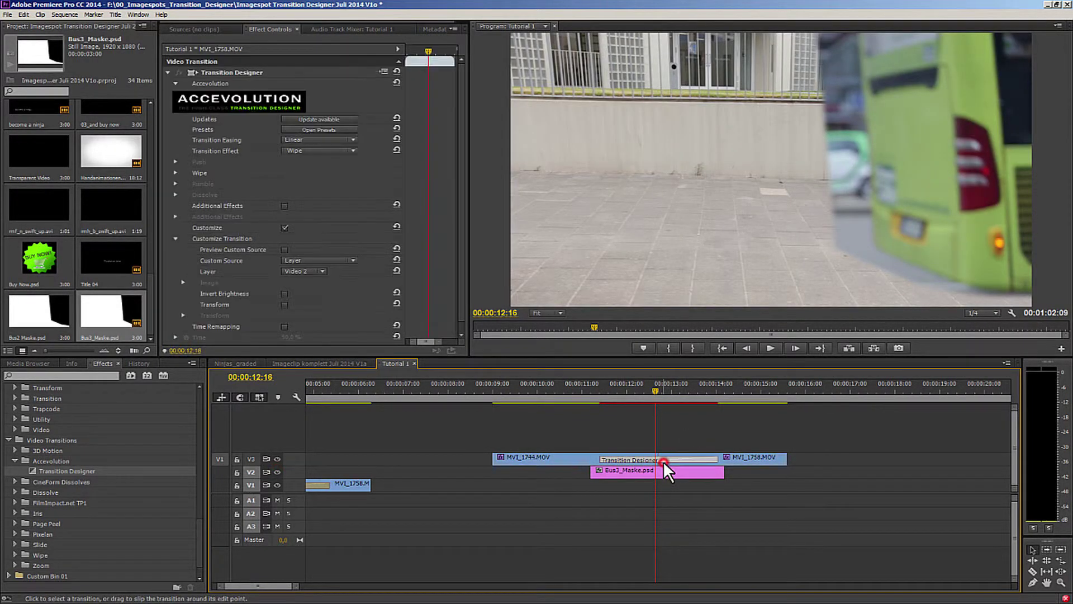
click(322, 270)
click(302, 313)
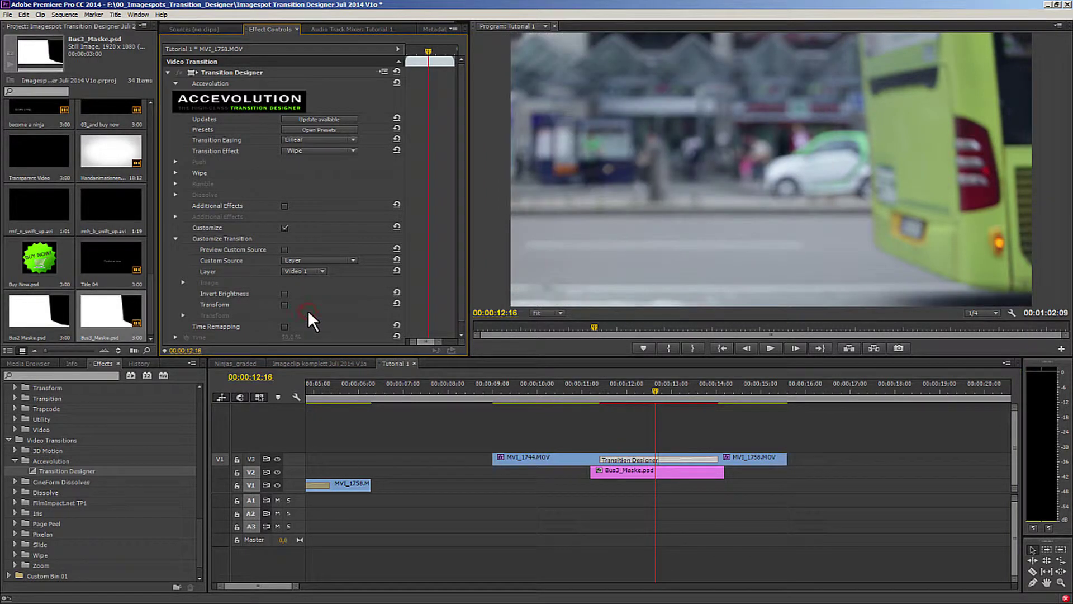
click(316, 271)
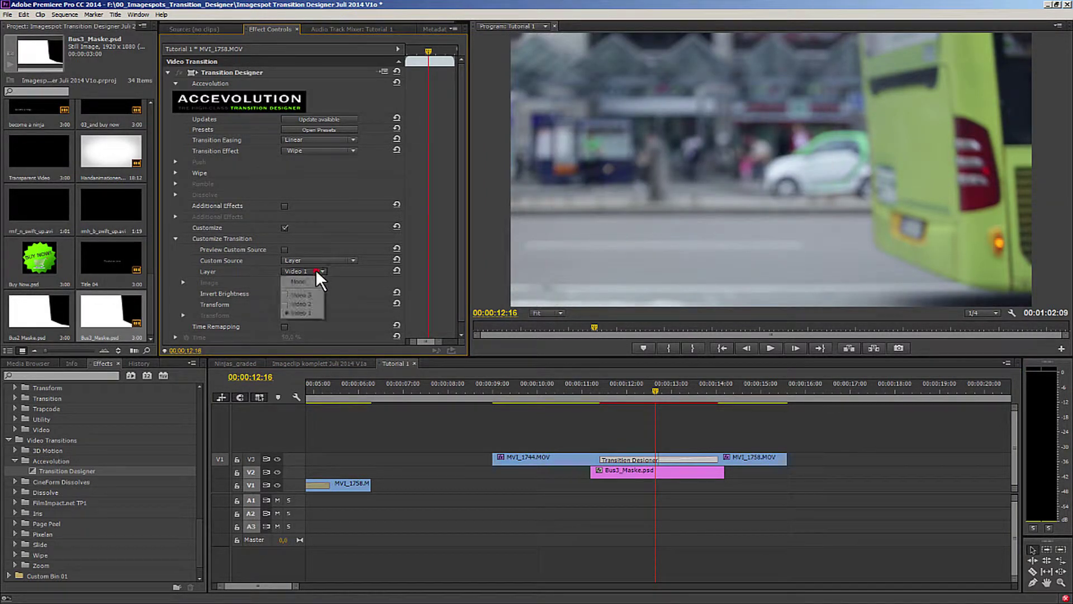
click(306, 301)
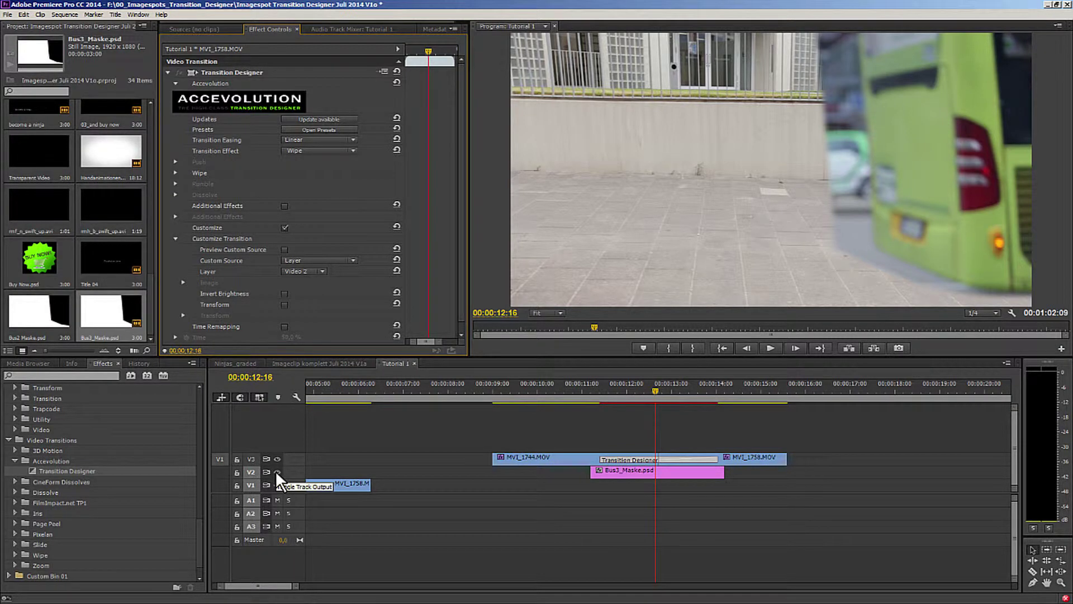
Delete Bus3_Maske.psd from V2 and move the clips and transition back down to V1
click(673, 471)
key(Delete)
drag(757, 433, 566, 450)
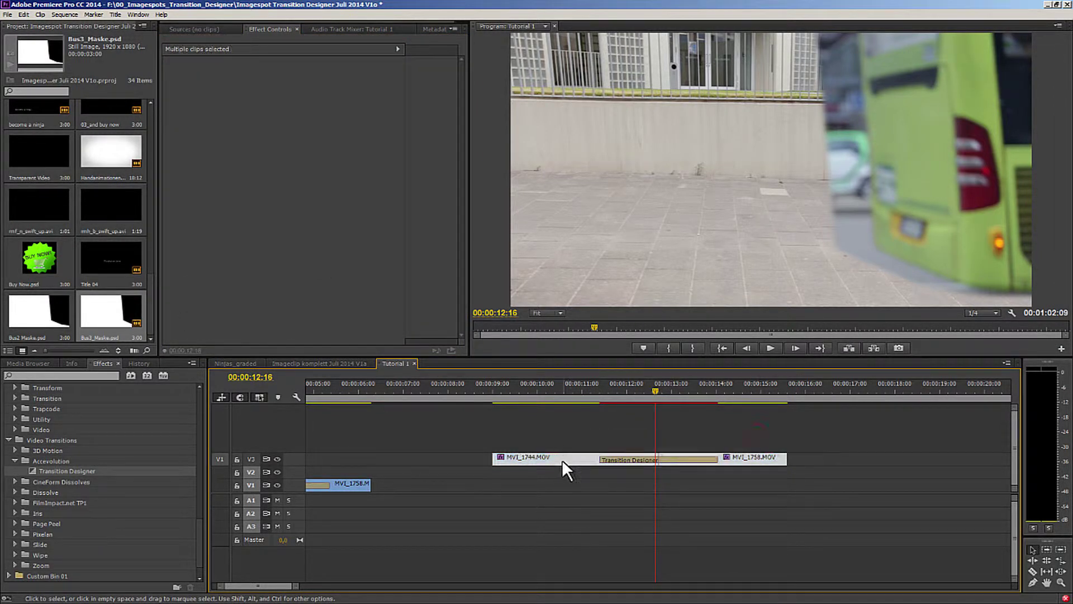
drag(562, 458, 563, 485)
click(635, 486)
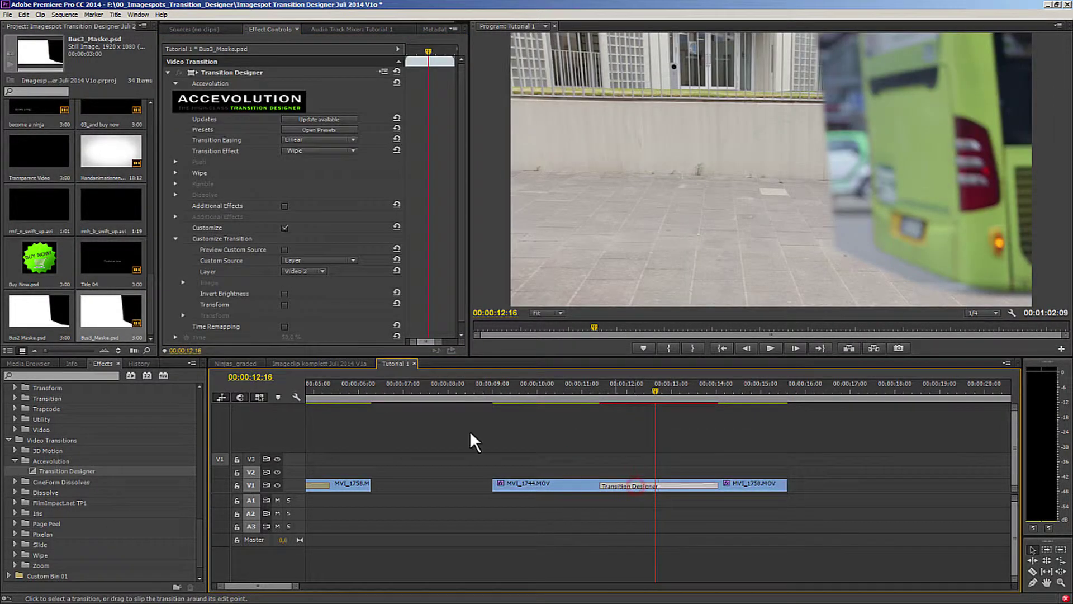
Set the transition's custom source to Image and expand the Image settings
click(340, 260)
click(314, 277)
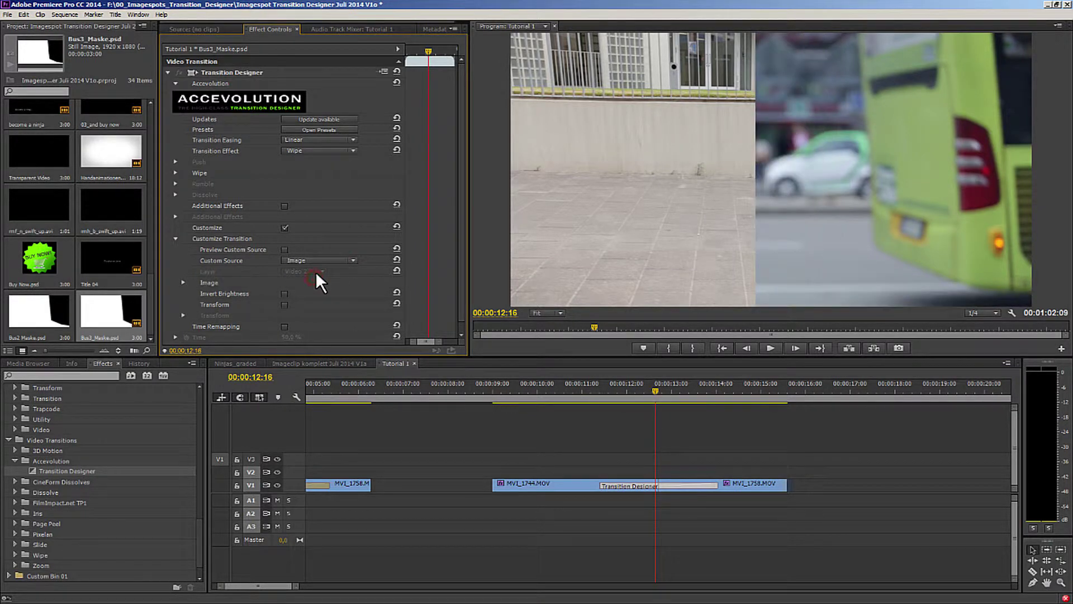
click(185, 280)
Load Bus3_Maske.psd from the Masken folder on drive F: into the transition
click(299, 291)
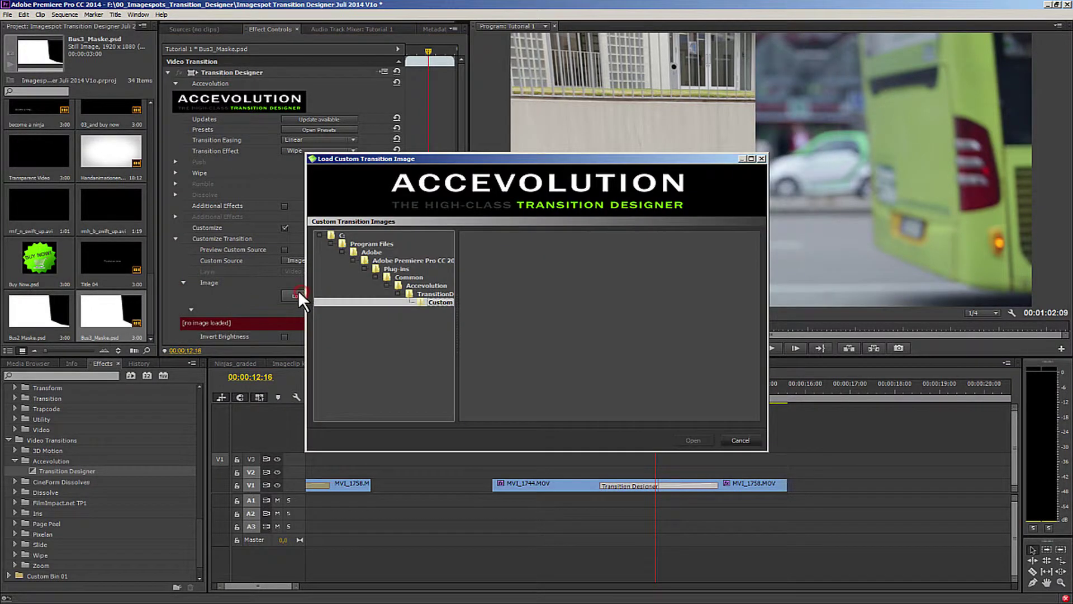
click(320, 235)
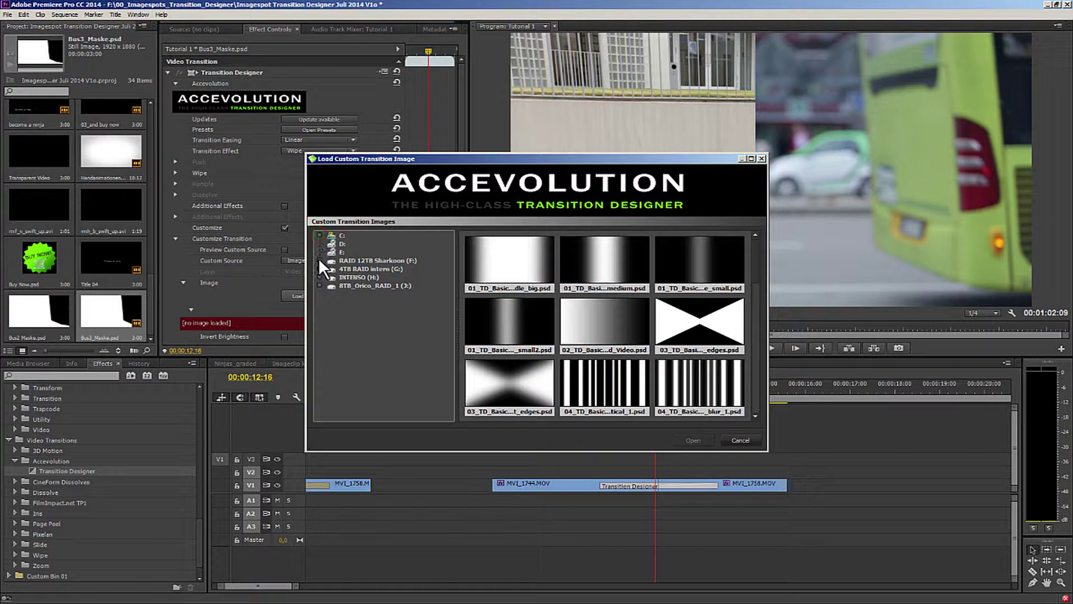
click(318, 260)
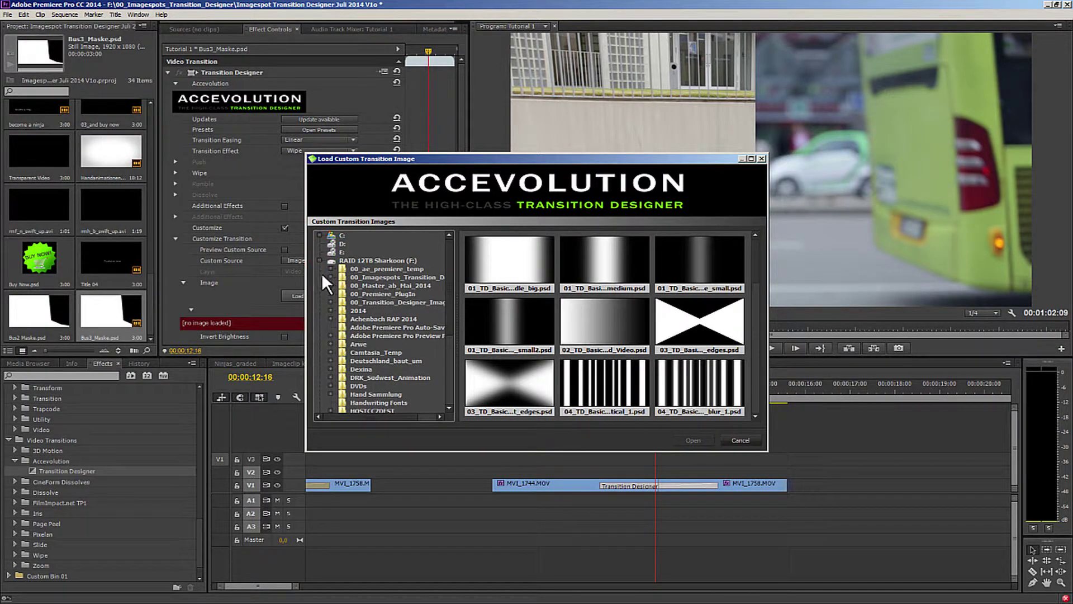
click(331, 277)
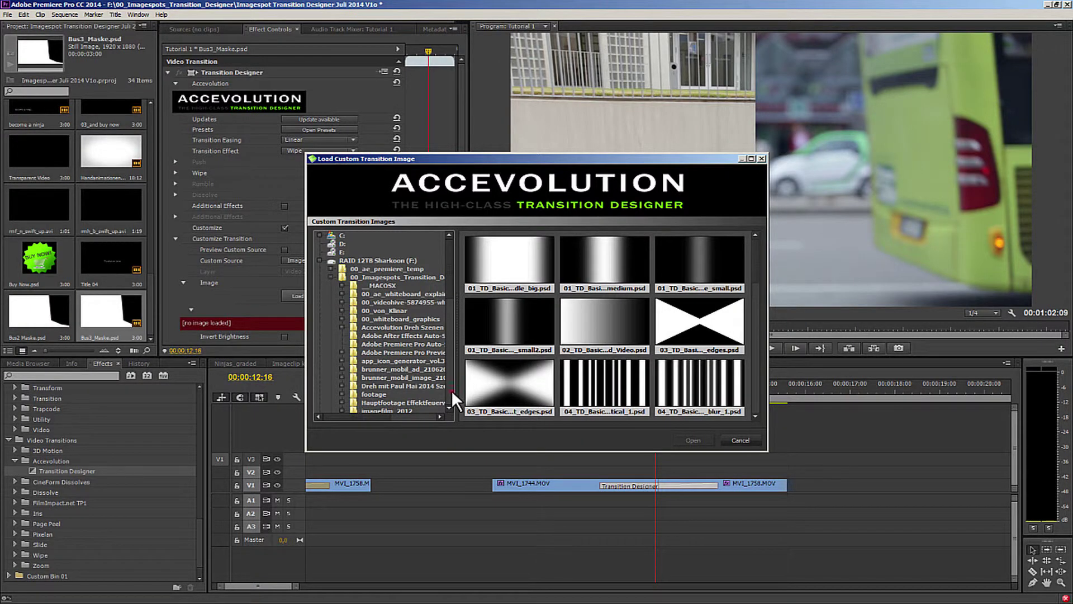
scroll(452, 390, down, 7)
click(380, 244)
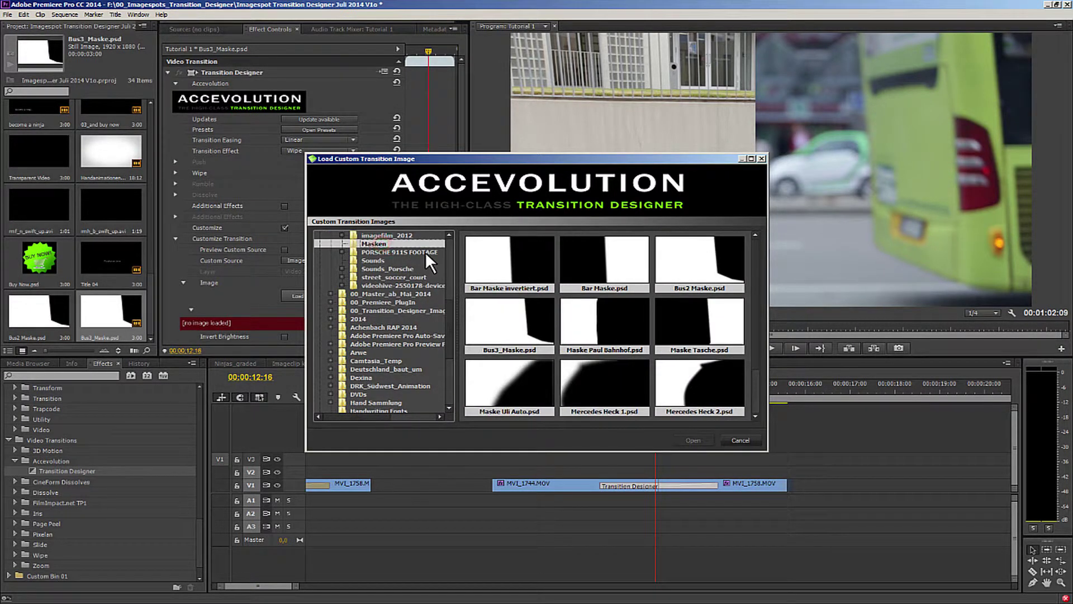
click(513, 324)
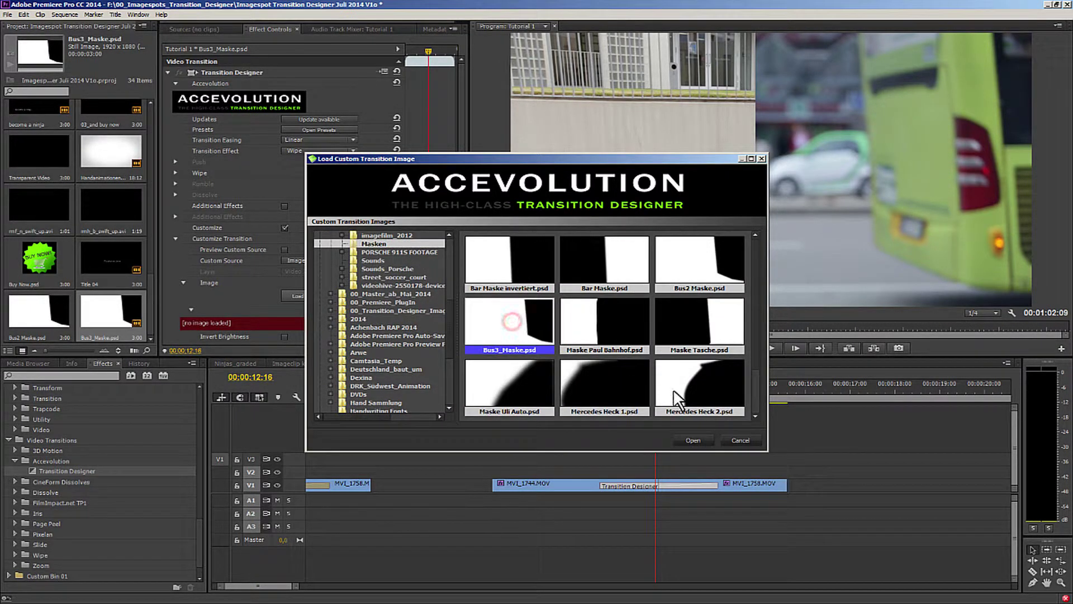
click(699, 438)
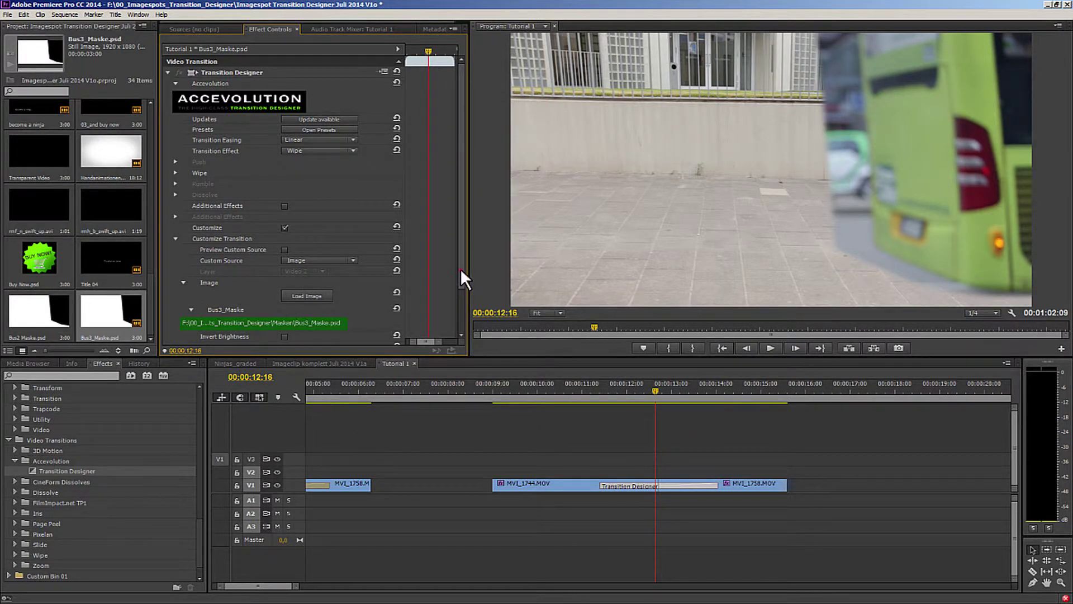
scroll(461, 268, down, 3)
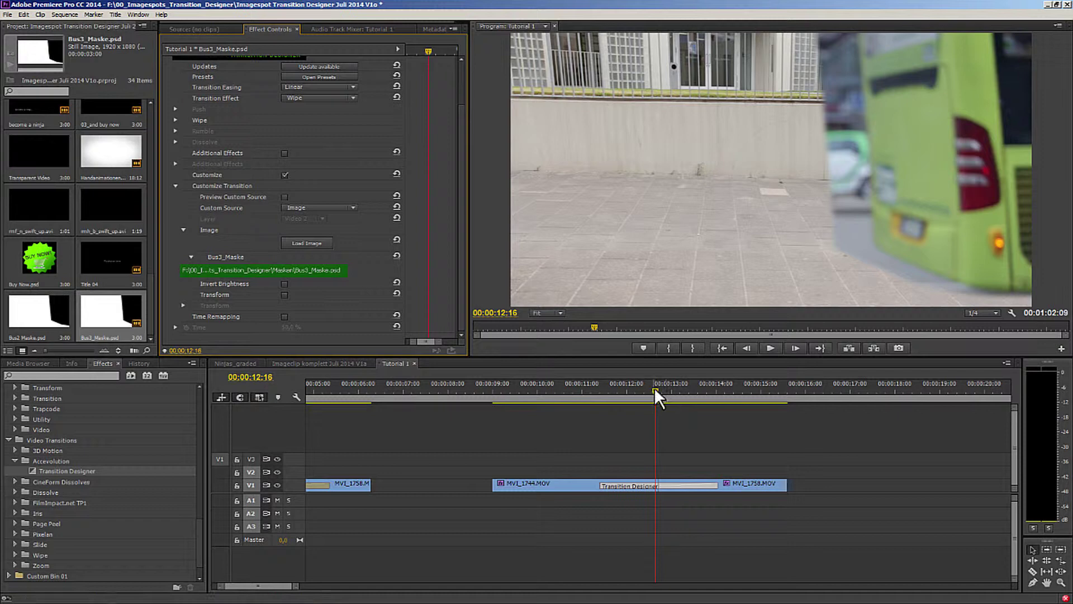
mouse_move(655, 387)
mouse_down()
mouse_move(643, 386)
mouse_move(655, 388)
mouse_up()
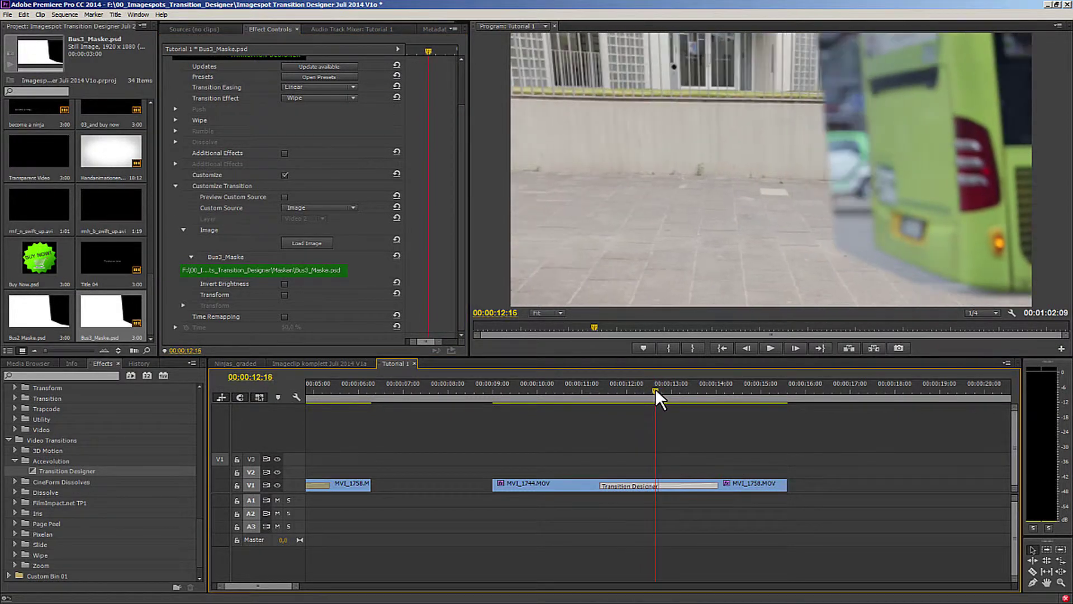
click(462, 202)
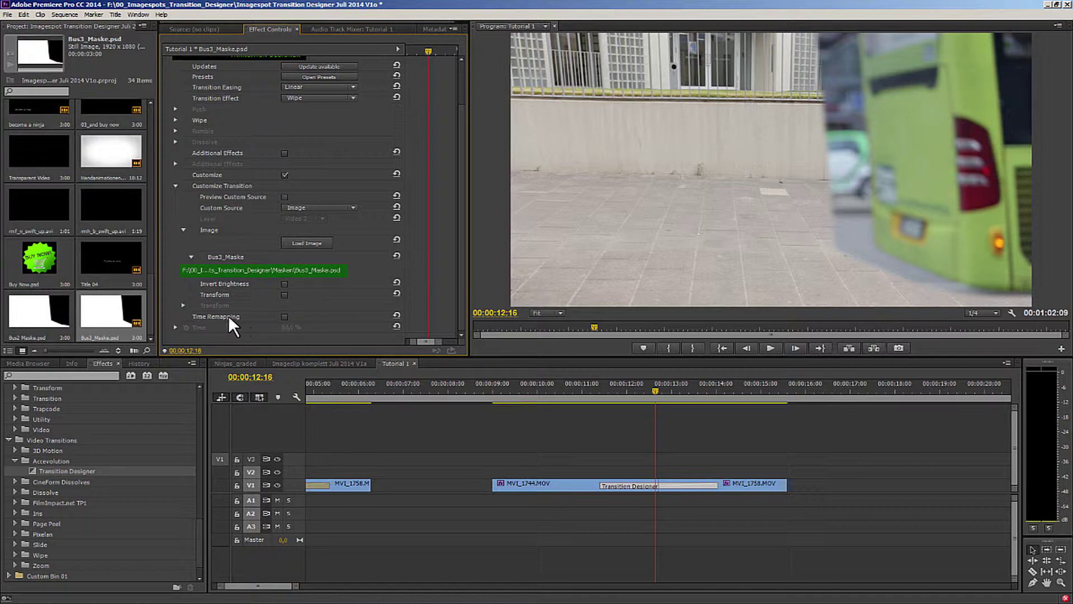
Enable Time Remapping and add a first Time keyframe of 50,1 % at 00:00:12:16
click(284, 317)
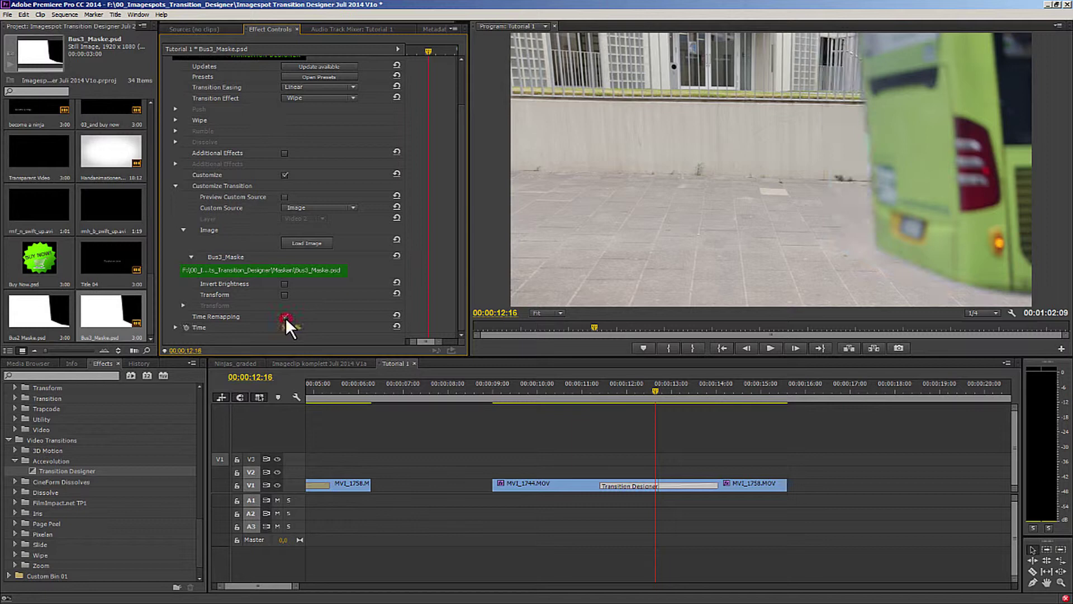
click(462, 268)
click(176, 326)
click(461, 306)
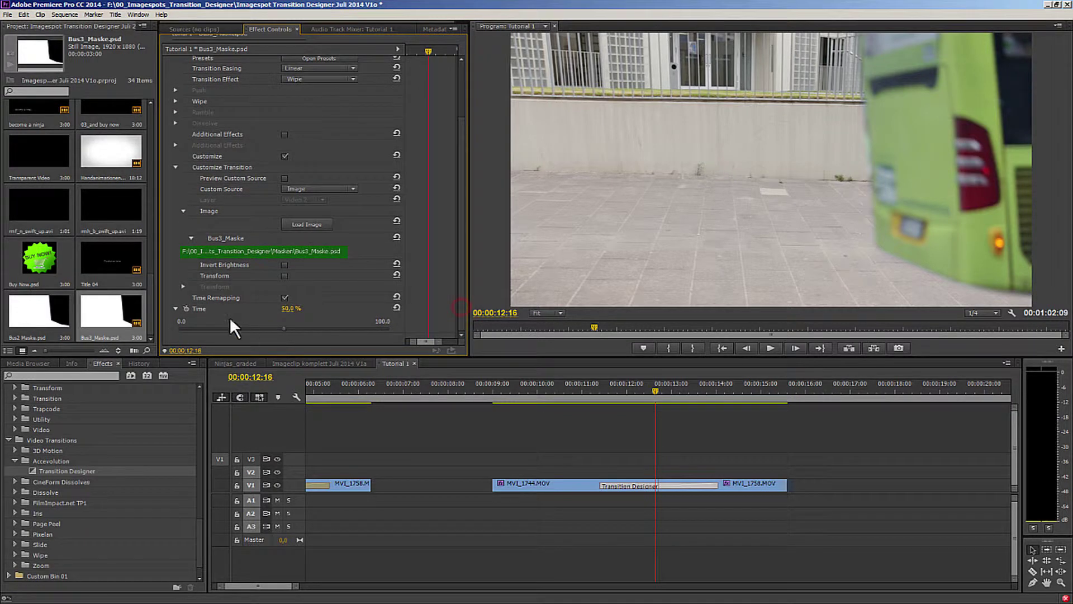
click(185, 308)
click(283, 332)
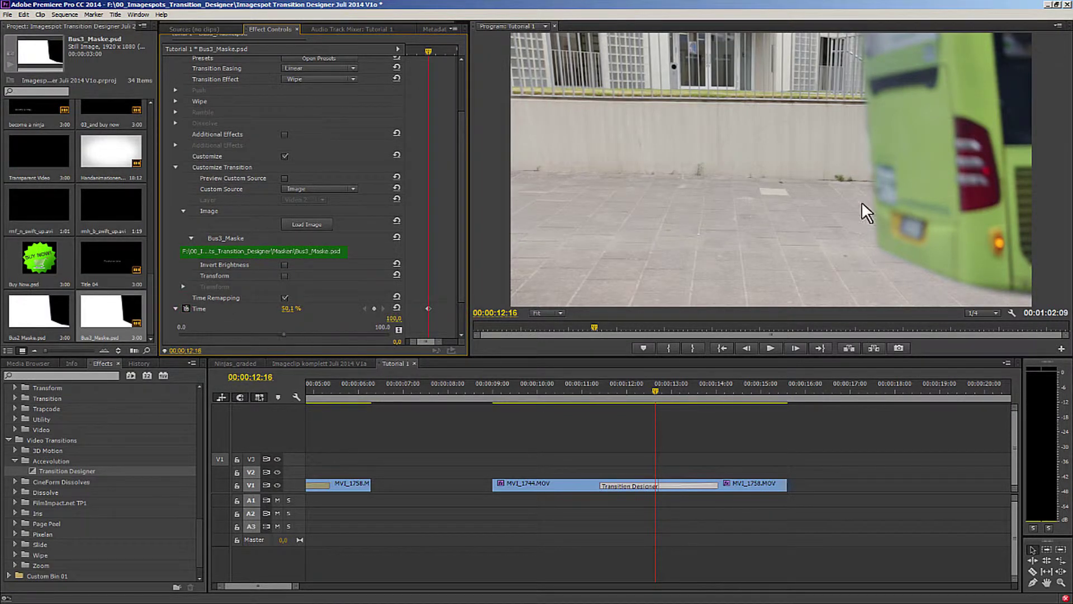
Keyframe Time low at 11:17 and at about 25 % at 12:01
click(625, 390)
drag(625, 390, 613, 390)
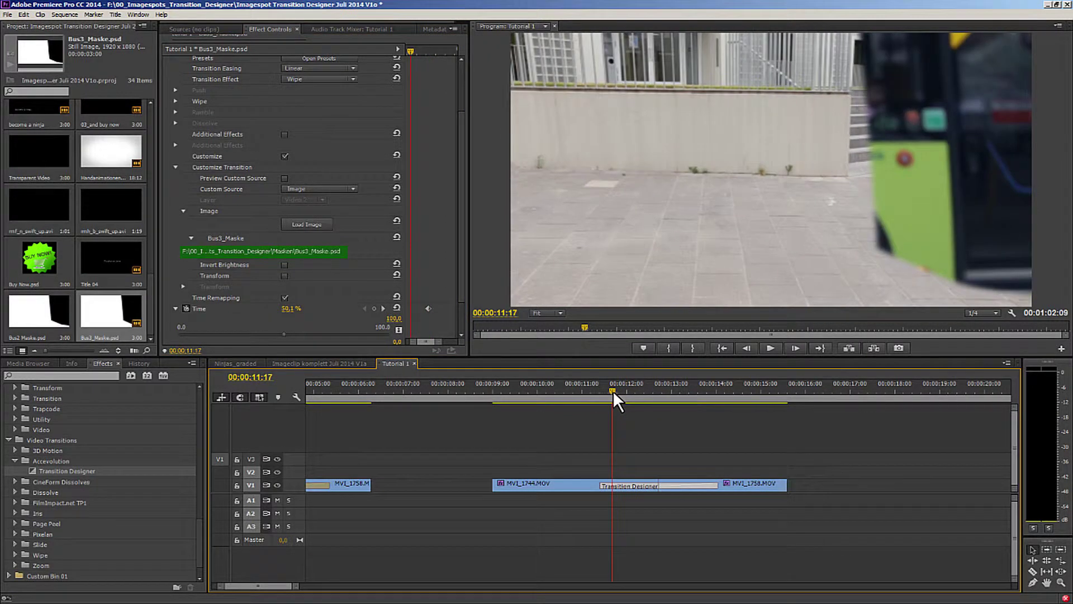
drag(284, 334, 200, 326)
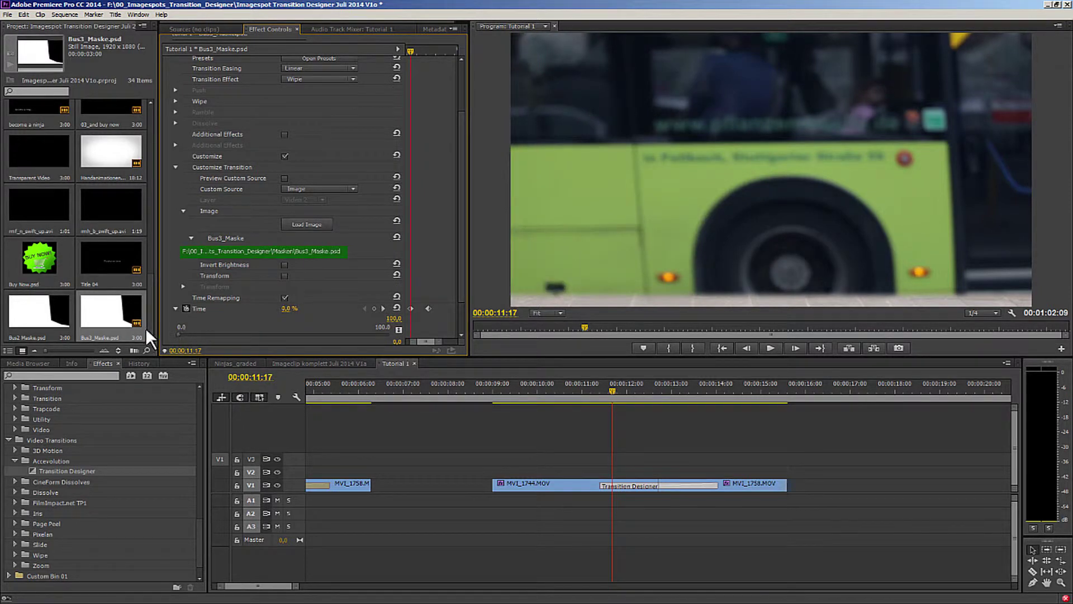
click(624, 394)
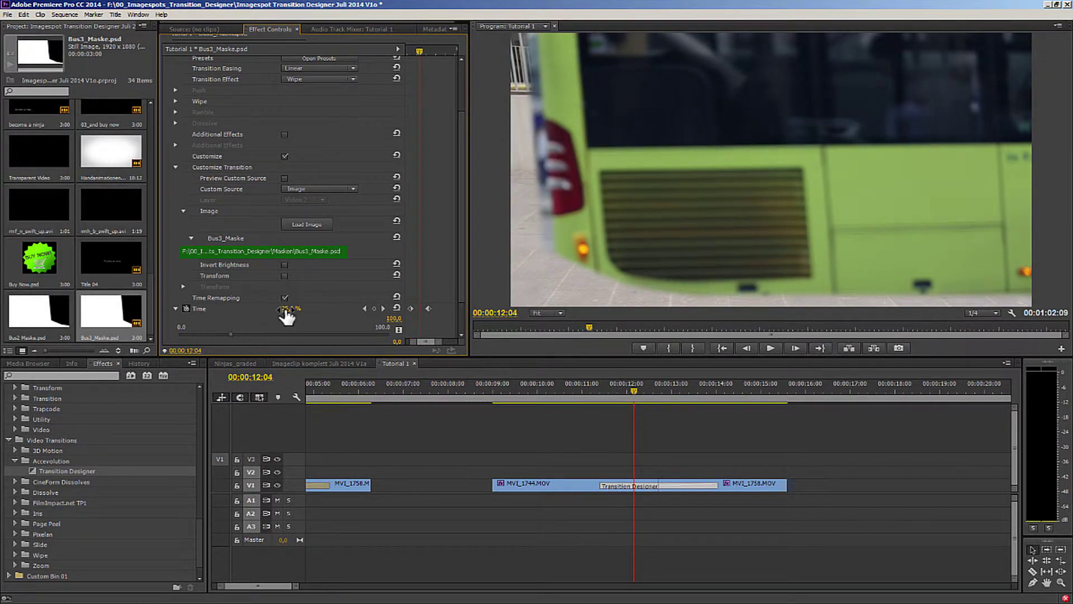
drag(292, 315, 309, 313)
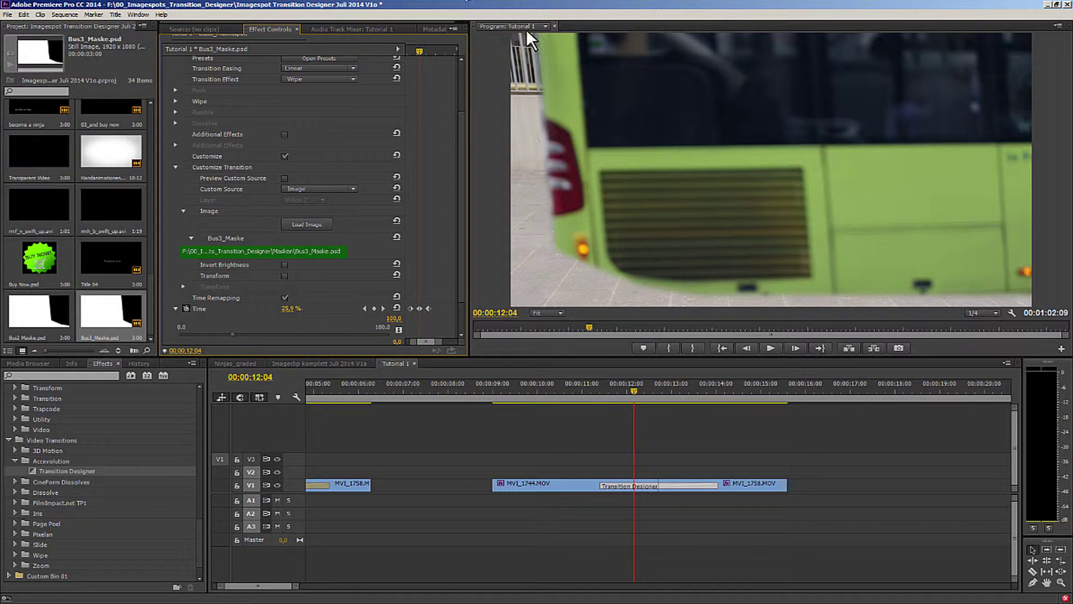
Keyframe Time at 35,3 % at 12:10, then about 60 % and slightly higher on following frames
click(638, 390)
drag(638, 390, 641, 390)
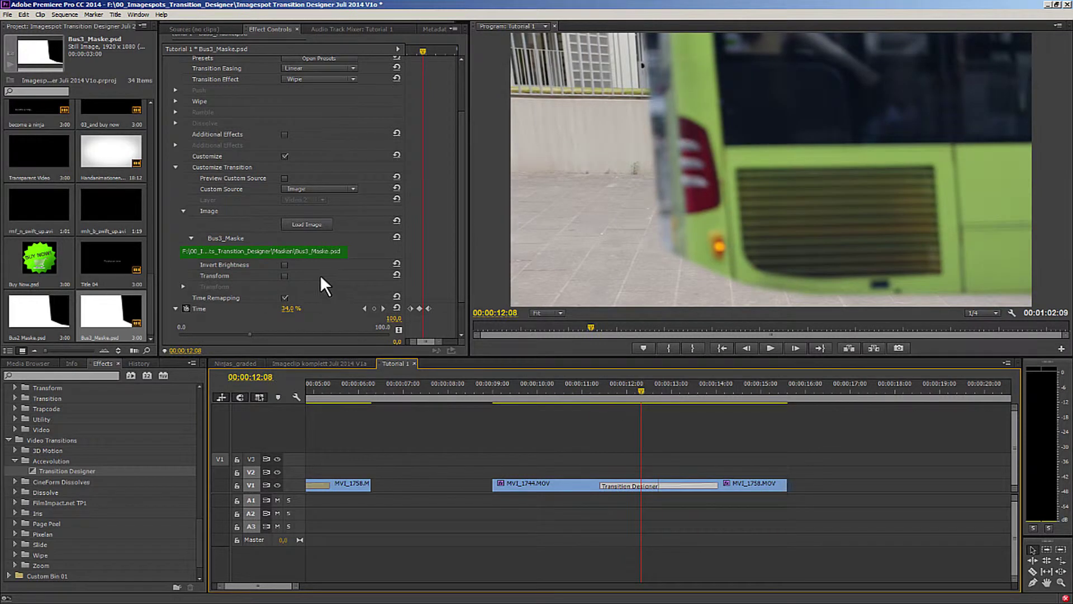
drag(287, 309, 318, 316)
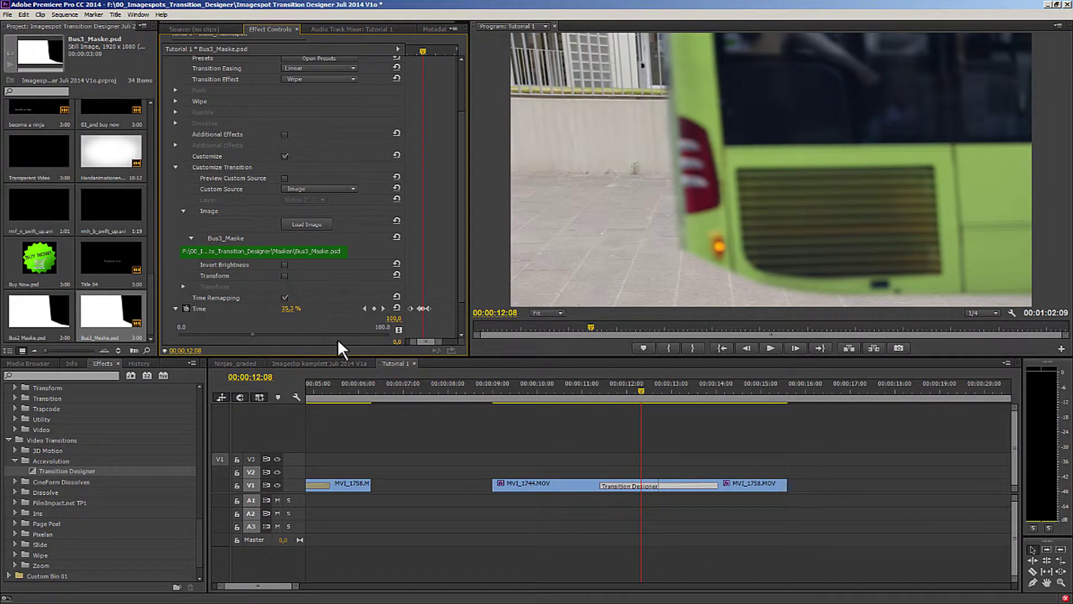
key(Right)
key(Right)
key(Right)
key(Right)
key(Right)
key(Right)
key(Right)
key(Right)
key(Right)
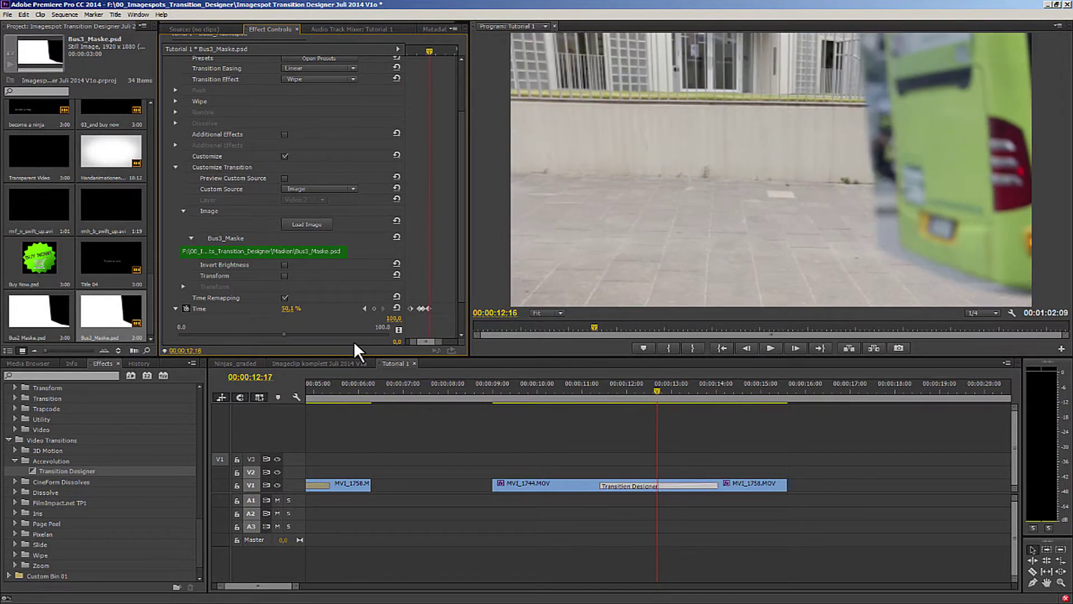
key(Right)
key(Right)
key(Right)
key(Right)
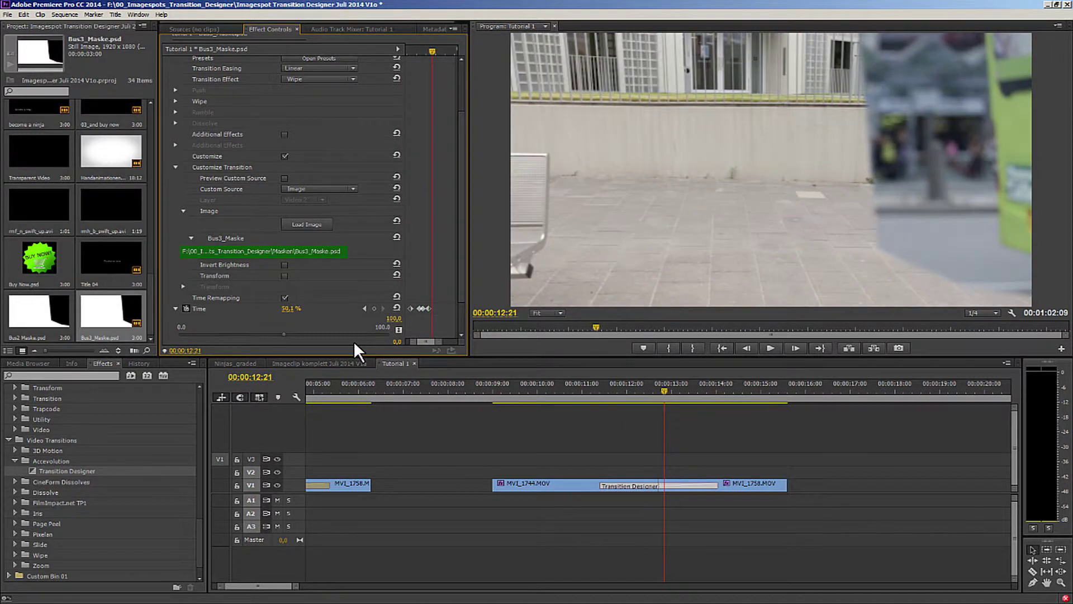
drag(288, 309, 343, 318)
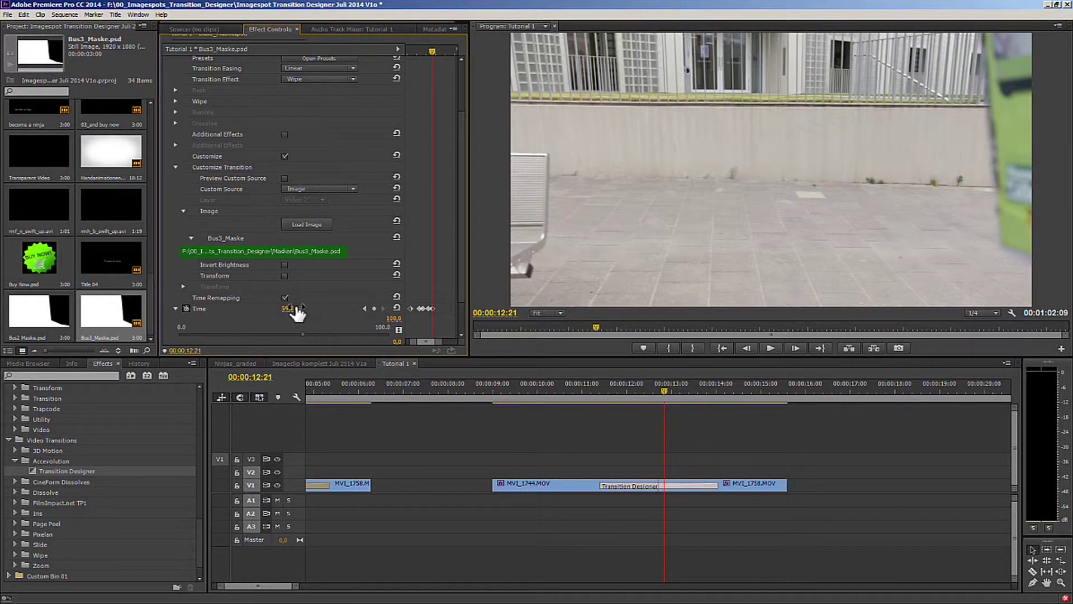
key(Right)
key(Right)
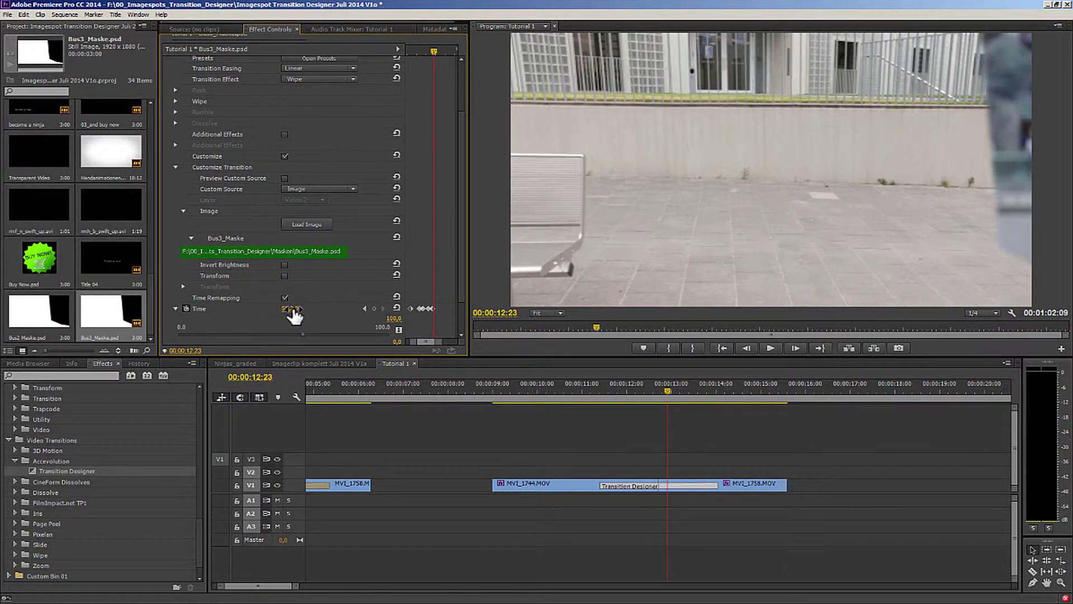
drag(292, 314, 318, 313)
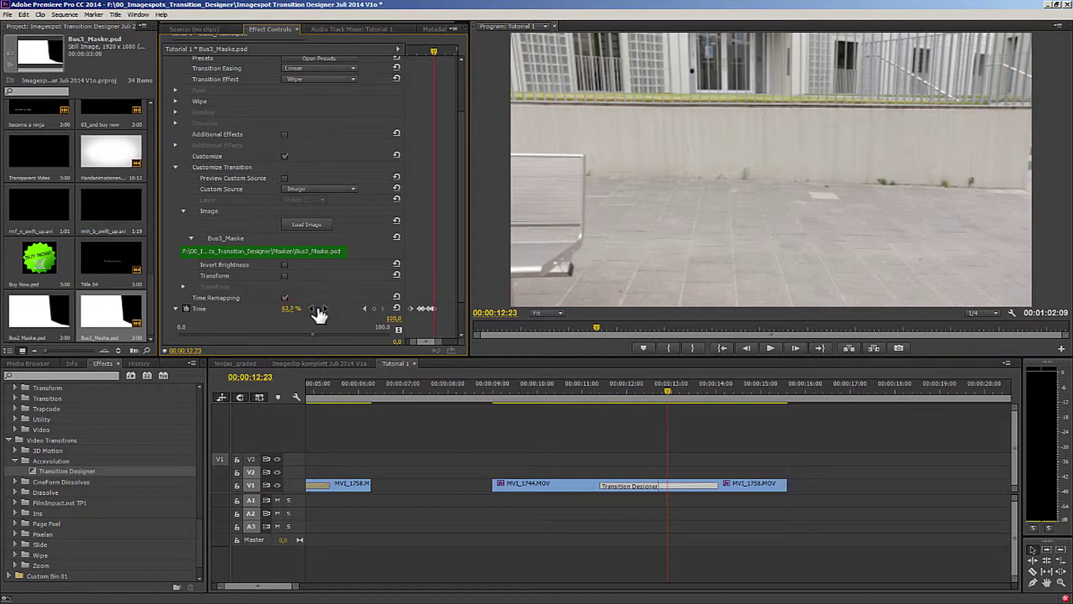
drag(617, 394, 589, 392)
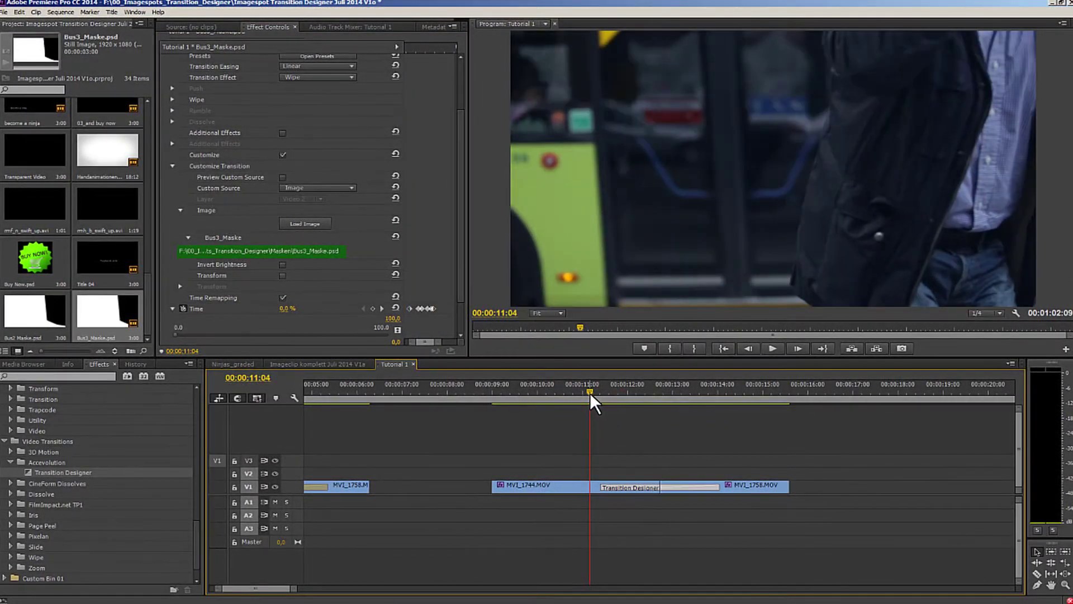
key(space)
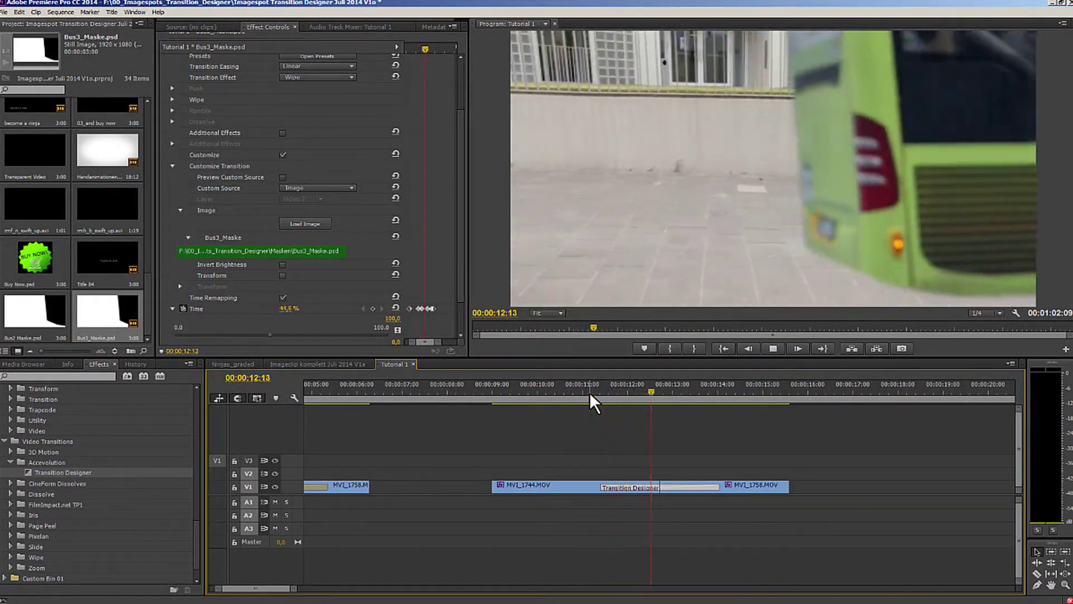
key(space)
drag(590, 391, 626, 395)
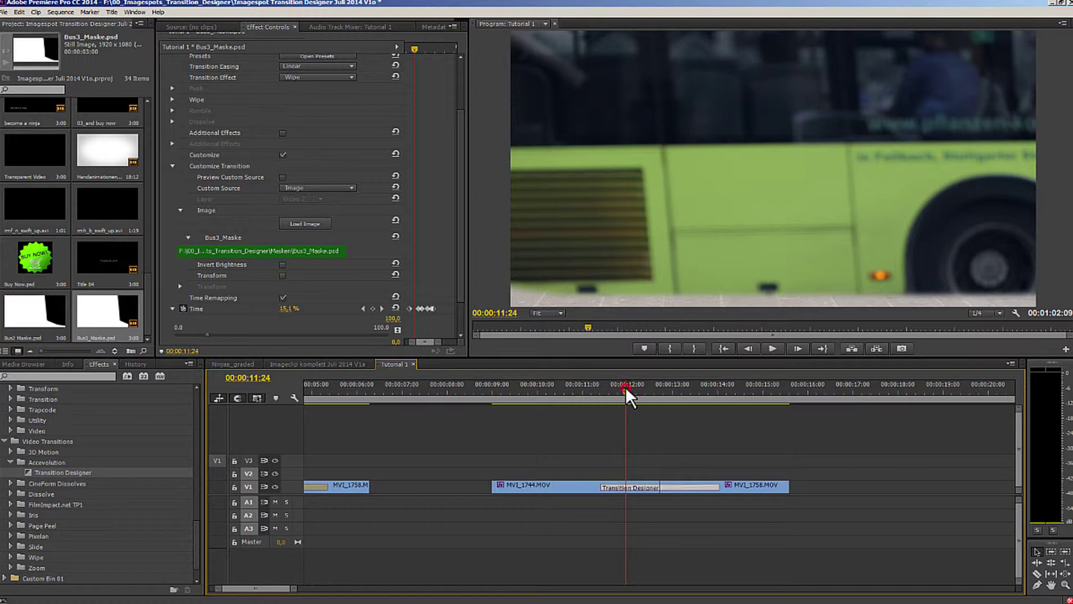
mouse_move(625, 387)
mouse_down()
mouse_move(598, 386)
mouse_move(635, 388)
mouse_up()
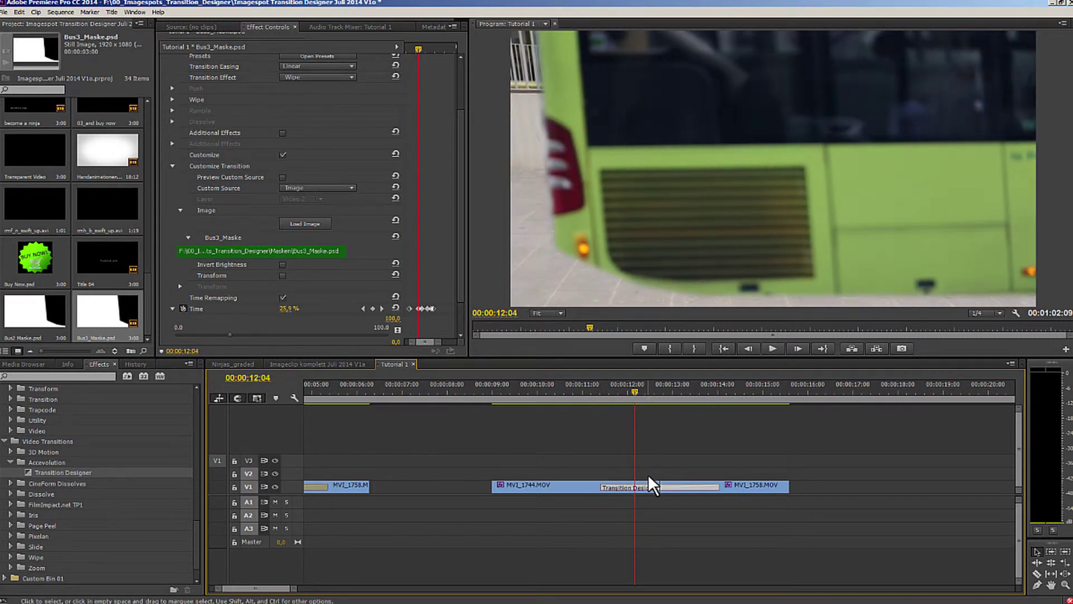
Enable the mask's Transform, set Position X to 15 with a vertical offset, and start keyframing Position
click(283, 275)
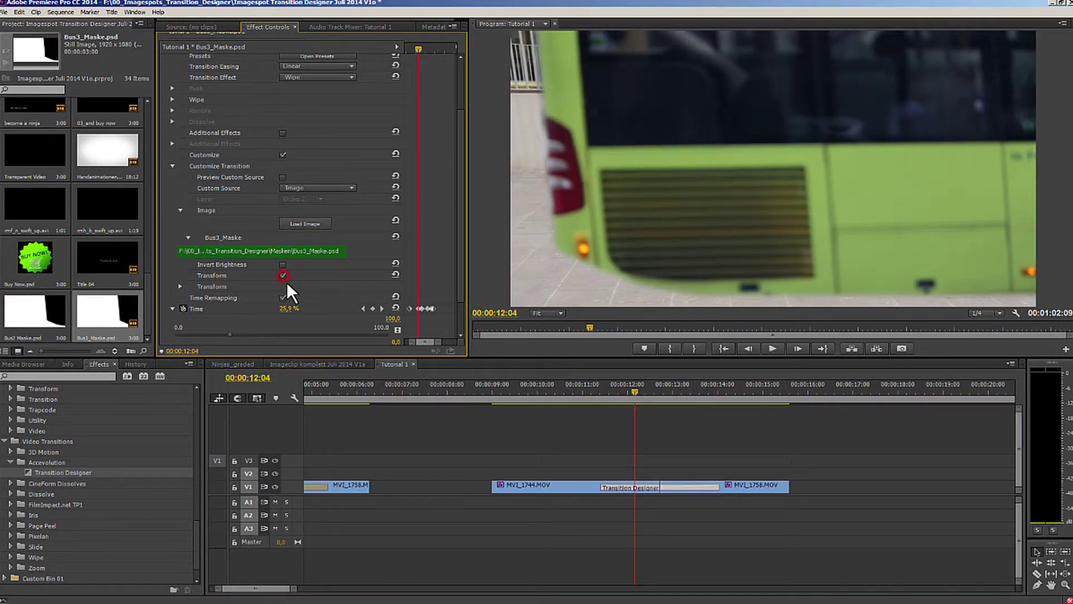
click(180, 286)
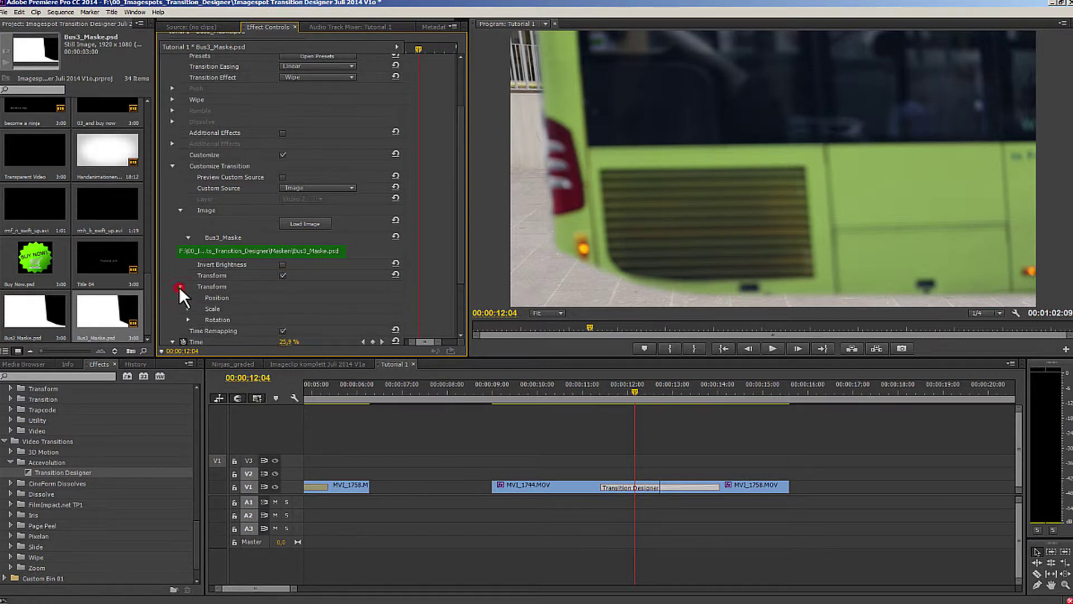
click(189, 297)
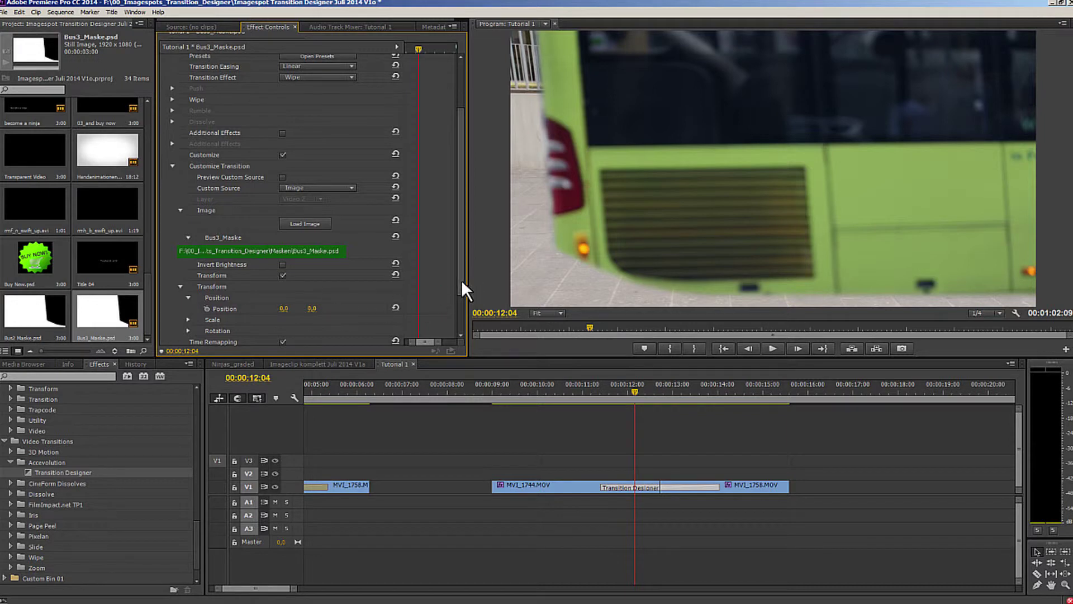
drag(462, 279, 461, 319)
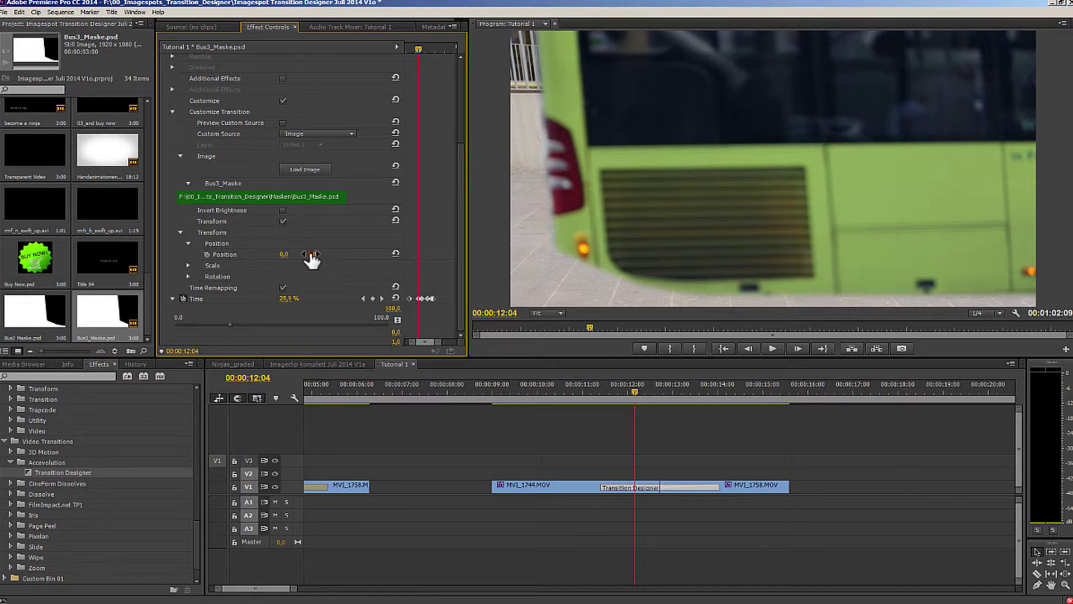
drag(312, 259, 414, 257)
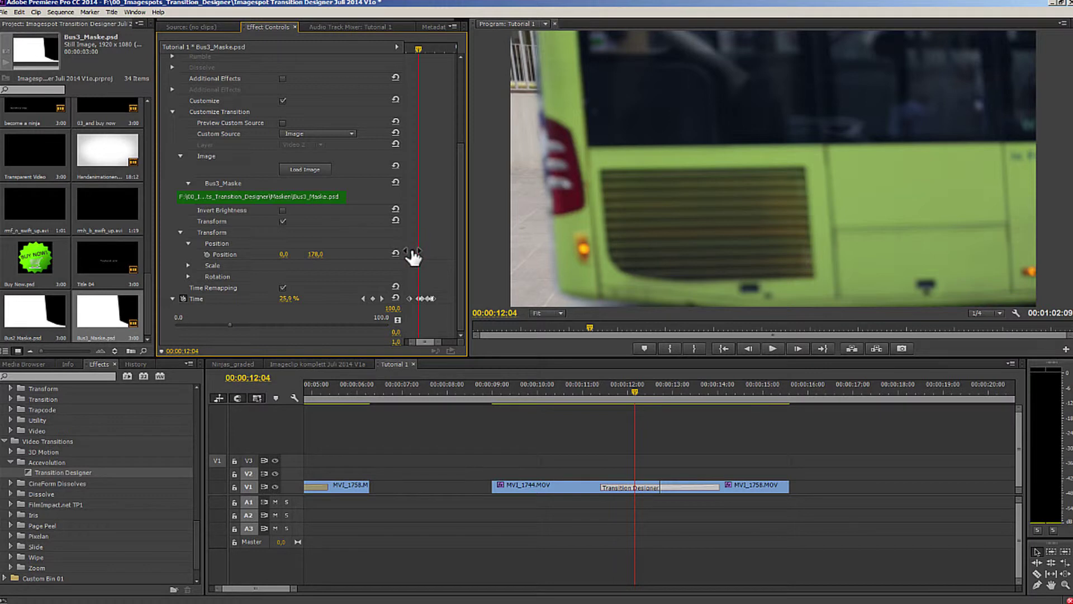
drag(284, 257, 302, 258)
click(207, 254)
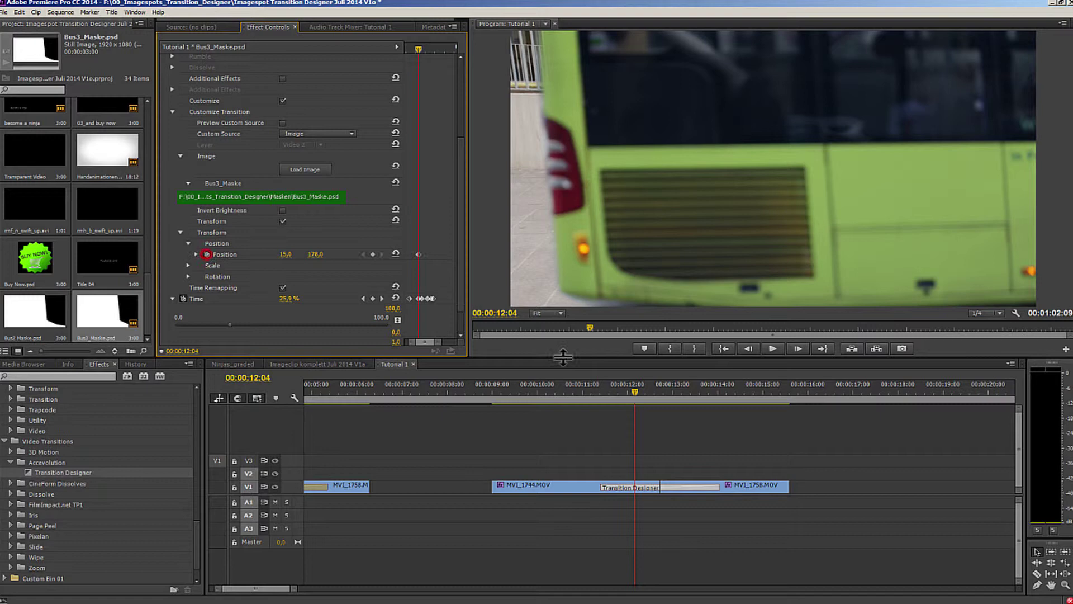
Keyframe the mask's vertical Position around 12:09 and at 12:18 (15,0 / 6,0) to follow the bus
mouse_move(633, 388)
mouse_down()
mouse_move(609, 388)
mouse_move(636, 392)
mouse_up()
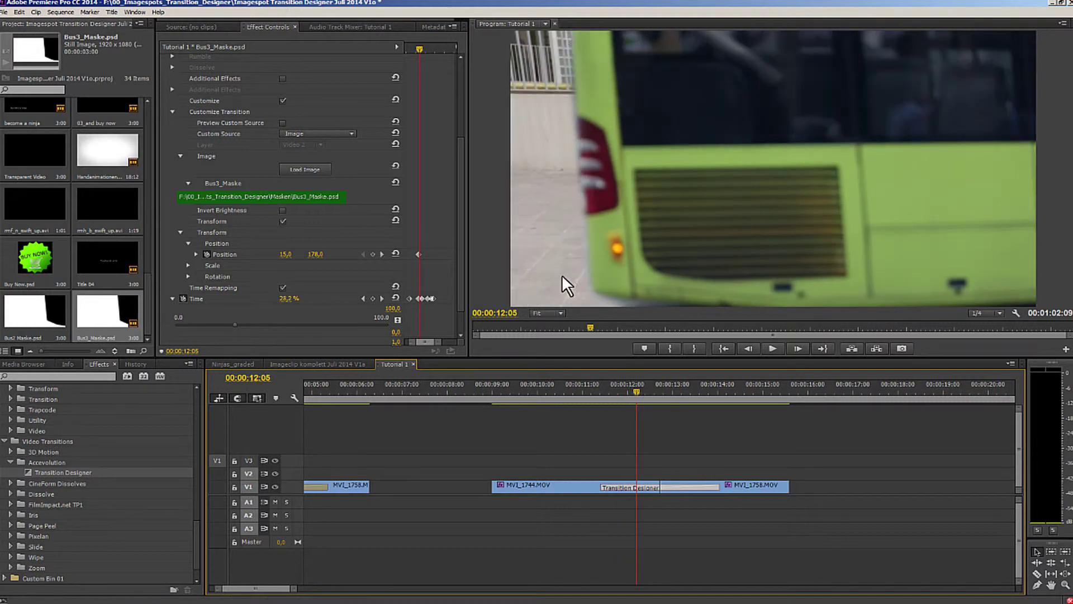
drag(638, 390, 649, 389)
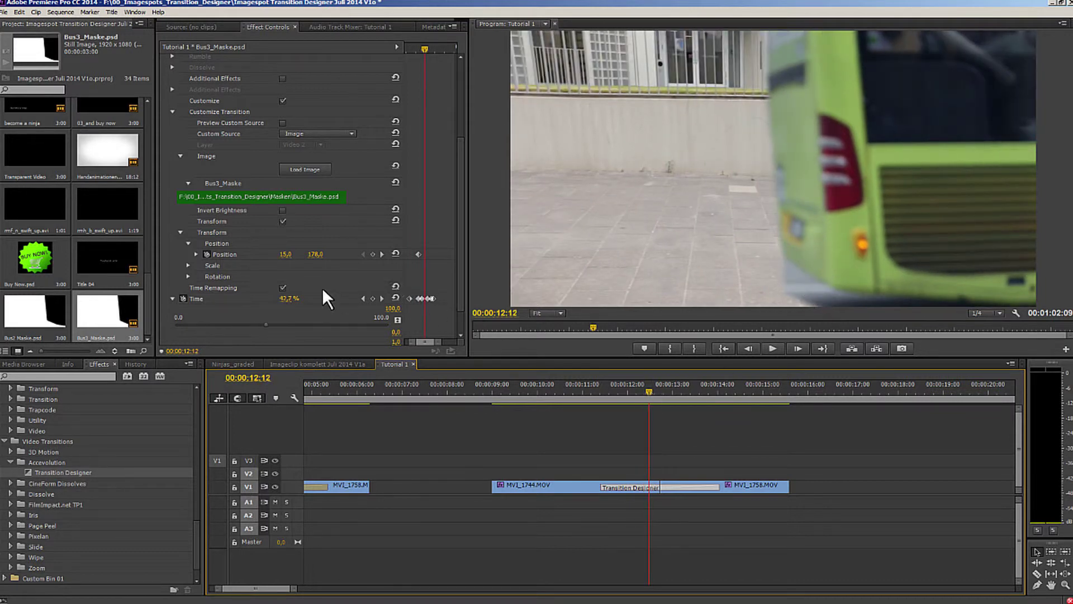
click(315, 255)
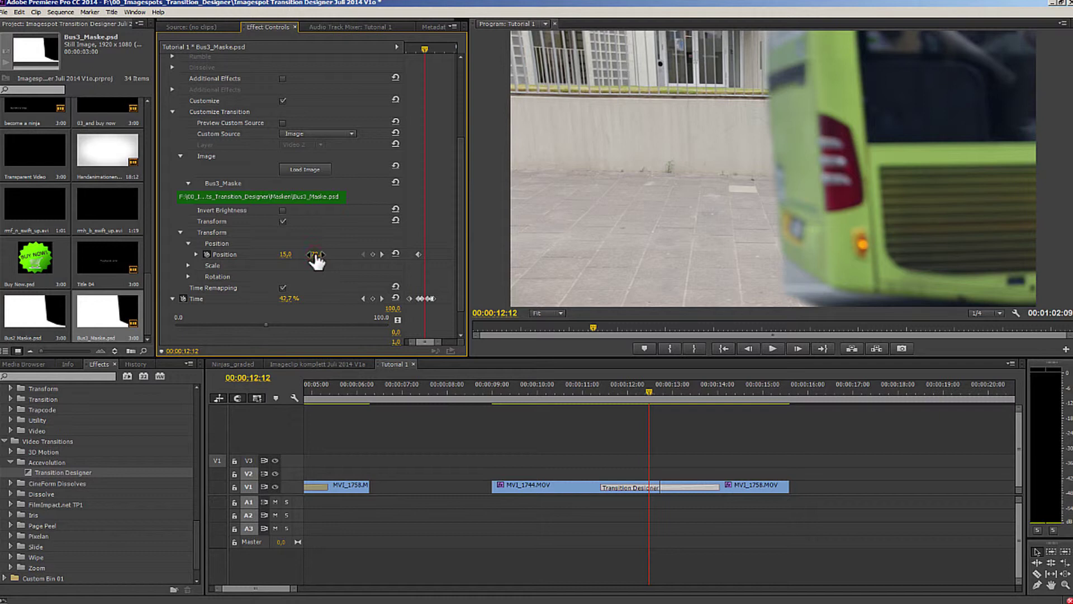
drag(315, 256, 234, 246)
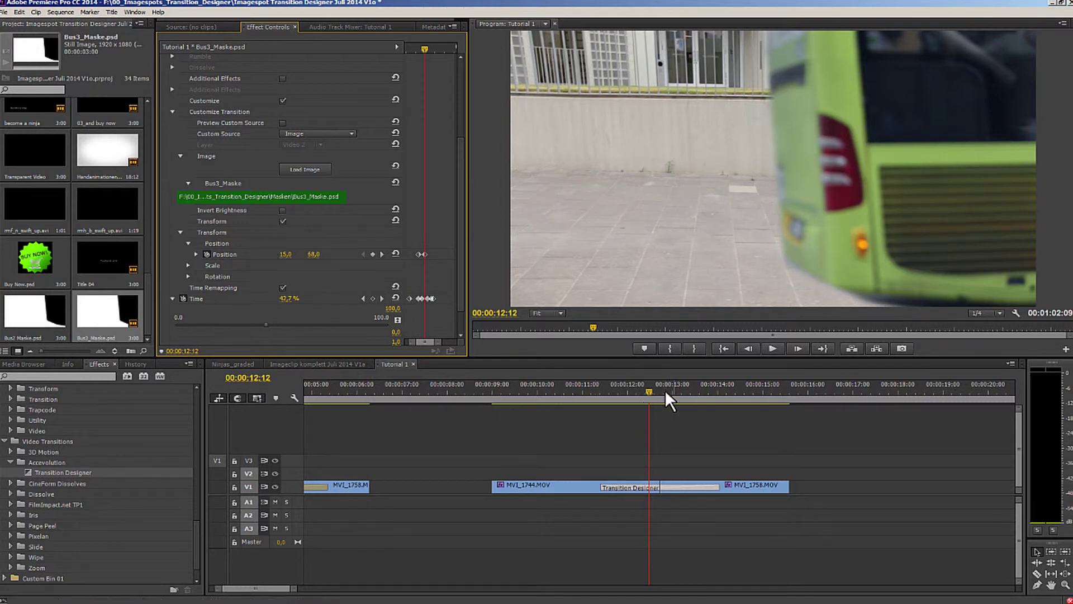
drag(649, 390, 660, 390)
mouse_move(317, 255)
mouse_down()
mouse_move(258, 253)
mouse_move(324, 257)
mouse_up()
drag(663, 388, 539, 385)
key(space)
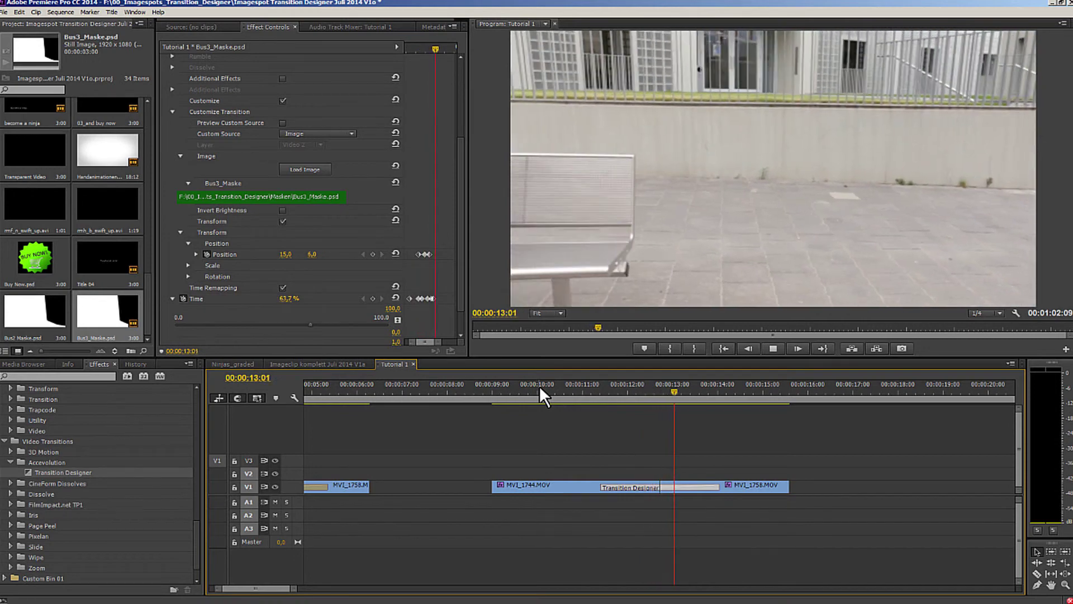
key(space)
click(538, 385)
key(space)
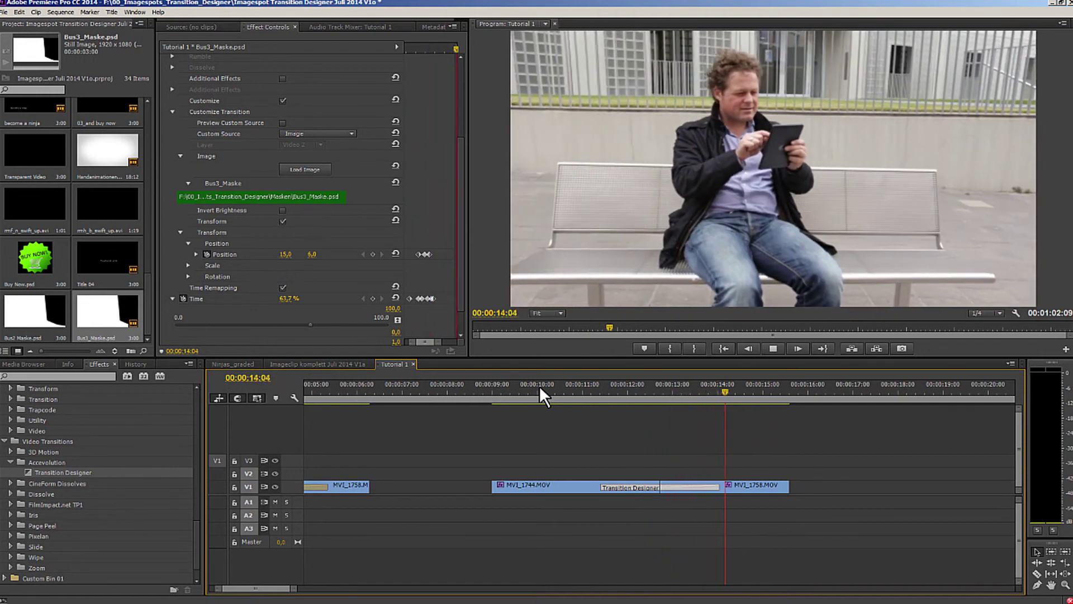
key(space)
drag(609, 394, 649, 391)
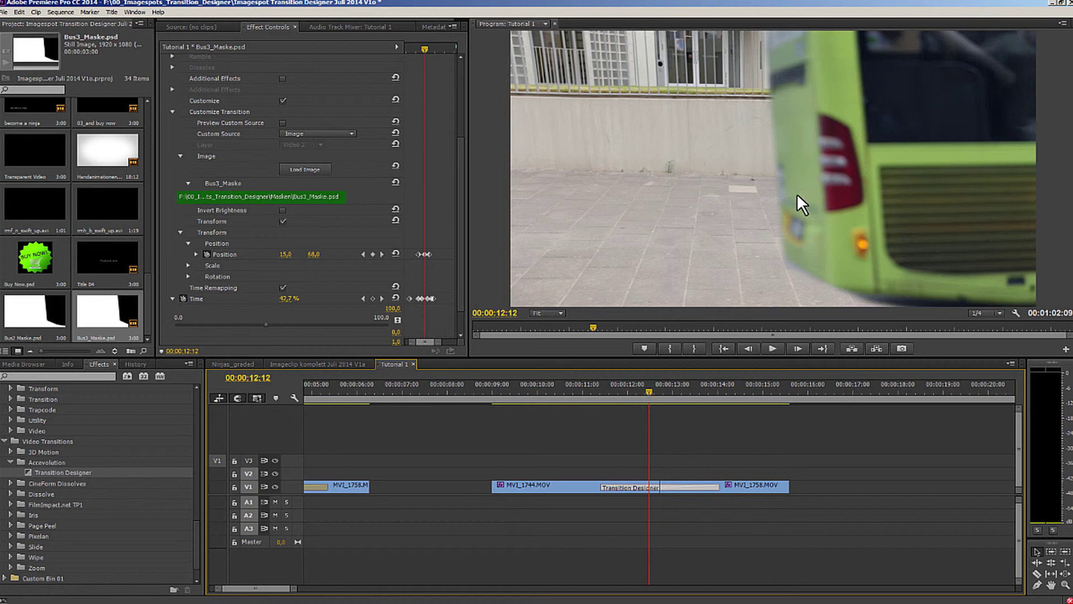
key(Left)
key(Left)
key(Left)
key(Left)
key(Left)
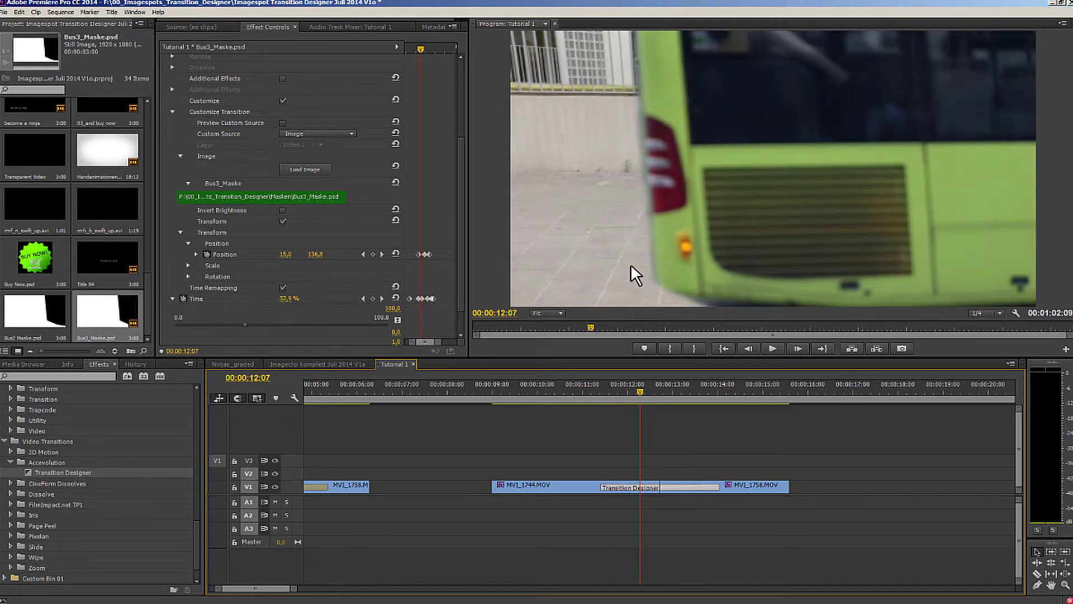
key(Right)
key(Right)
key(Right)
key(Right)
key(Right)
key(Right)
key(Right)
key(Right)
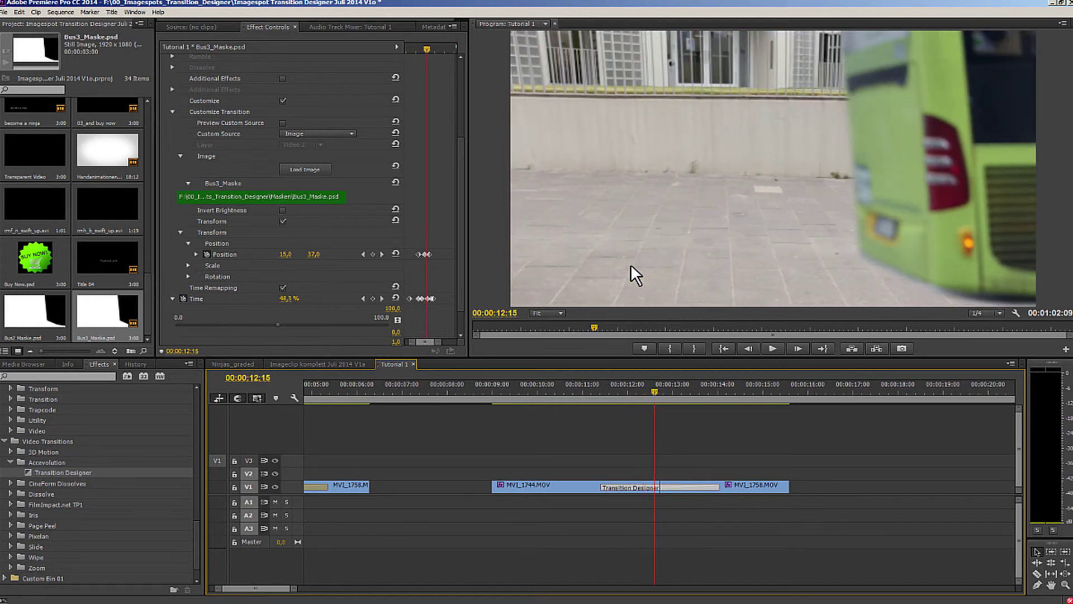
key(Right)
key(Right)
key(Right)
key(Right)
key(Right)
key(Right)
key(Right)
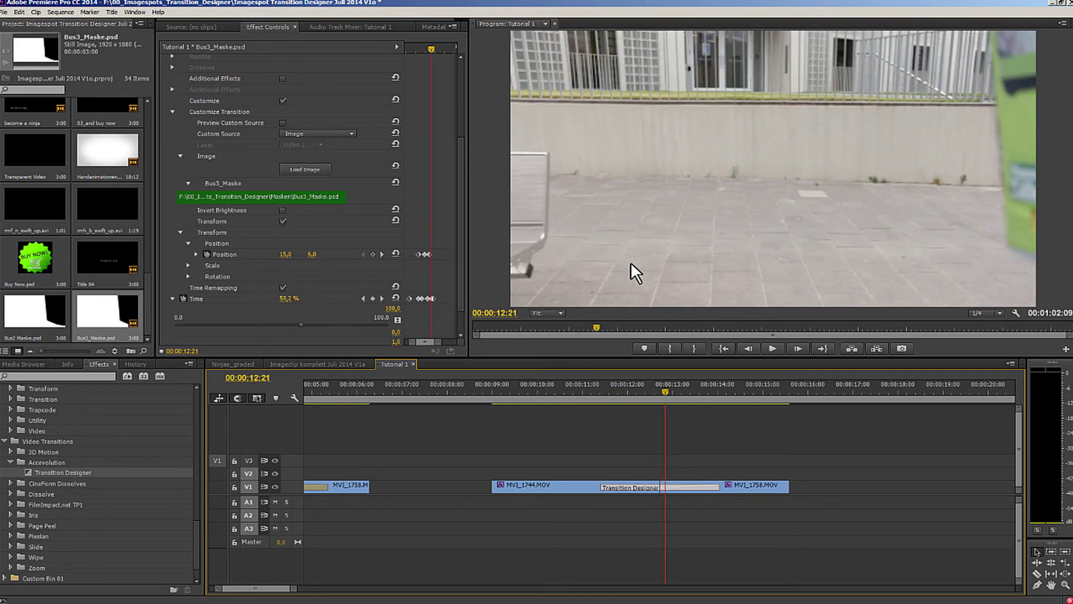
key(Right)
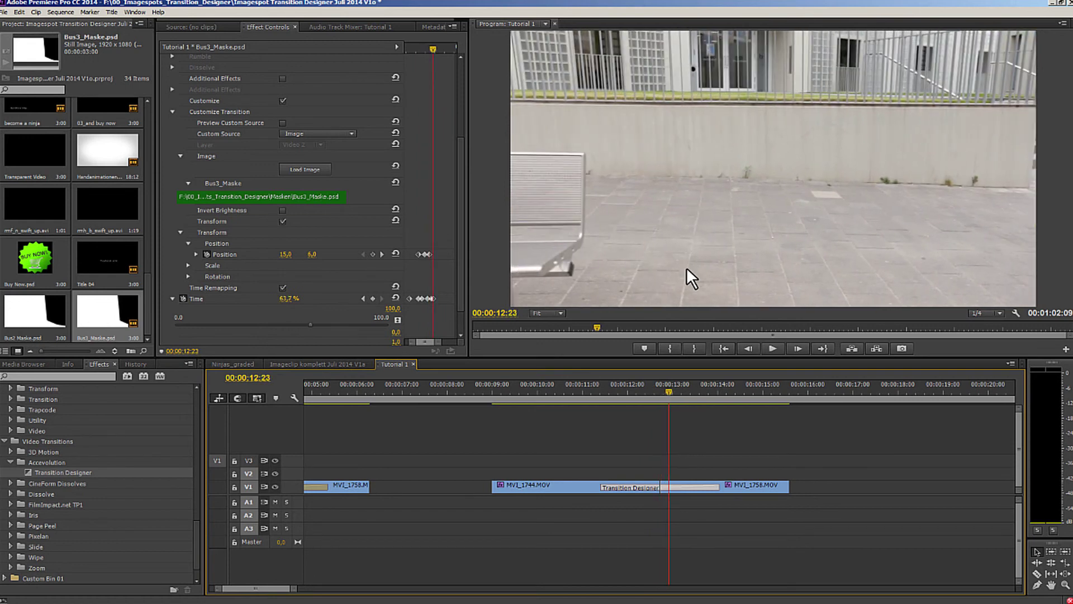